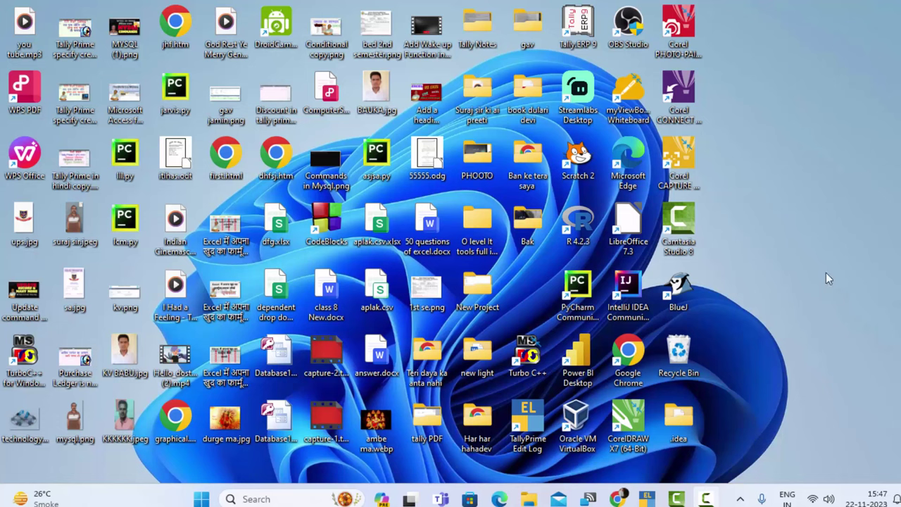
- Refresh the desktop four times, then bring TallyPrime back to the Gateway of Tally
{"action": "right_click", "coordinate": [811, 118]}
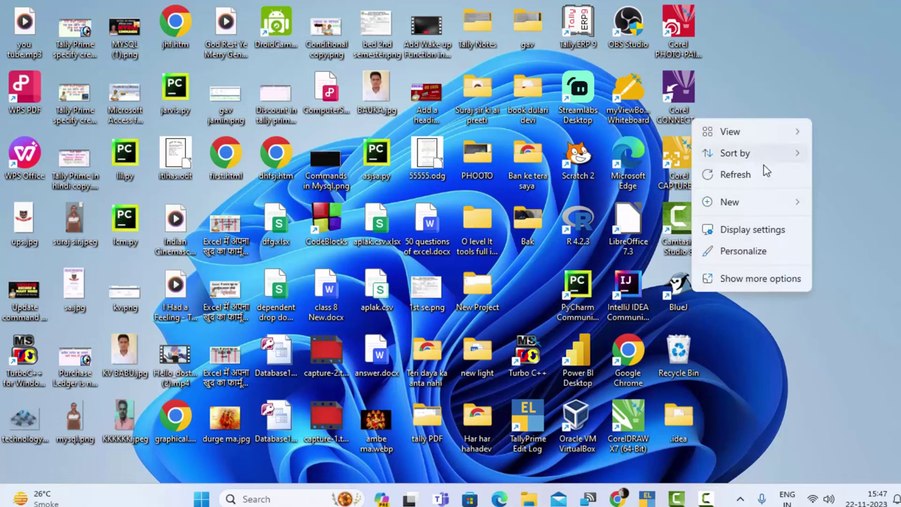
{"action": "left_click", "coordinate": [767, 174]}
{"action": "right_click", "coordinate": [805, 122]}
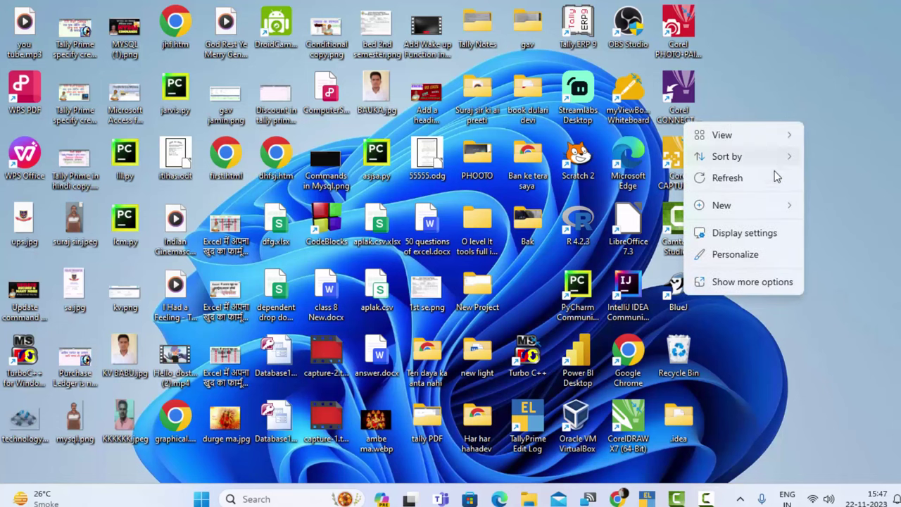
{"action": "left_click", "coordinate": [778, 178]}
{"action": "right_click", "coordinate": [852, 116]}
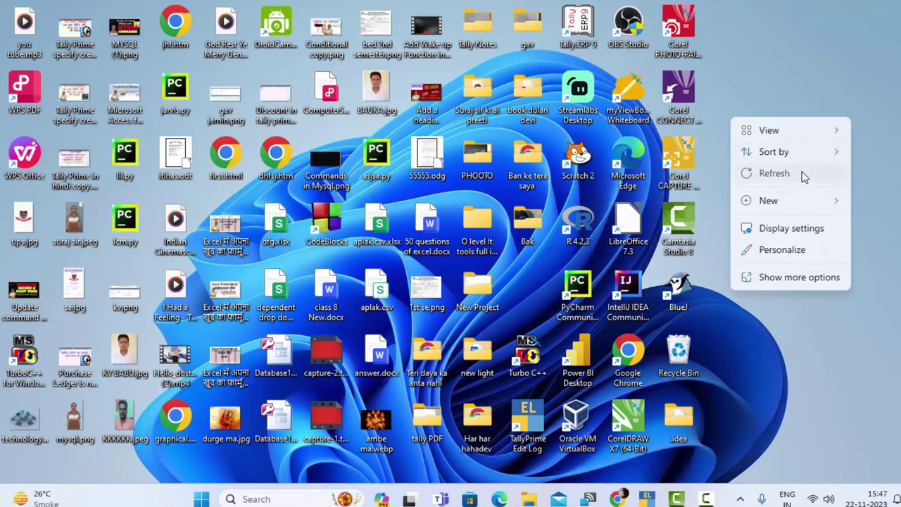
{"action": "left_click", "coordinate": [802, 175]}
{"action": "right_click", "coordinate": [835, 124]}
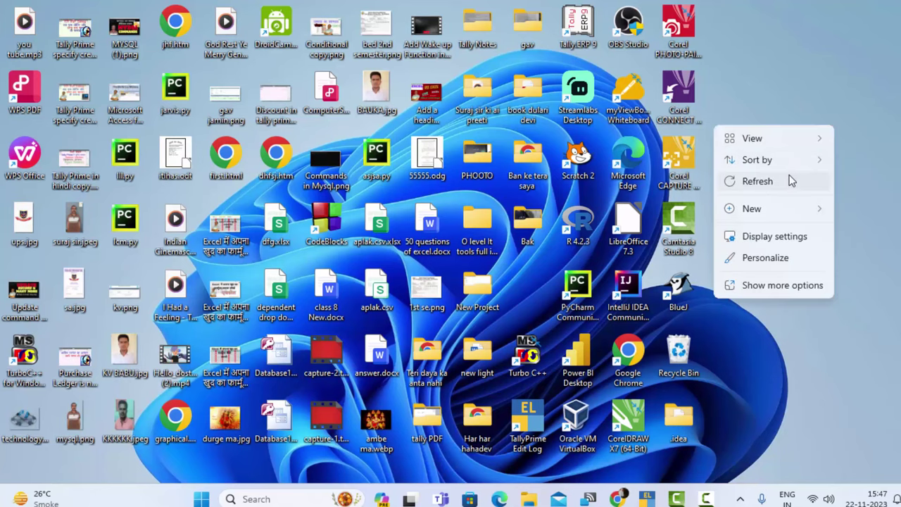
{"action": "left_click", "coordinate": [789, 179]}
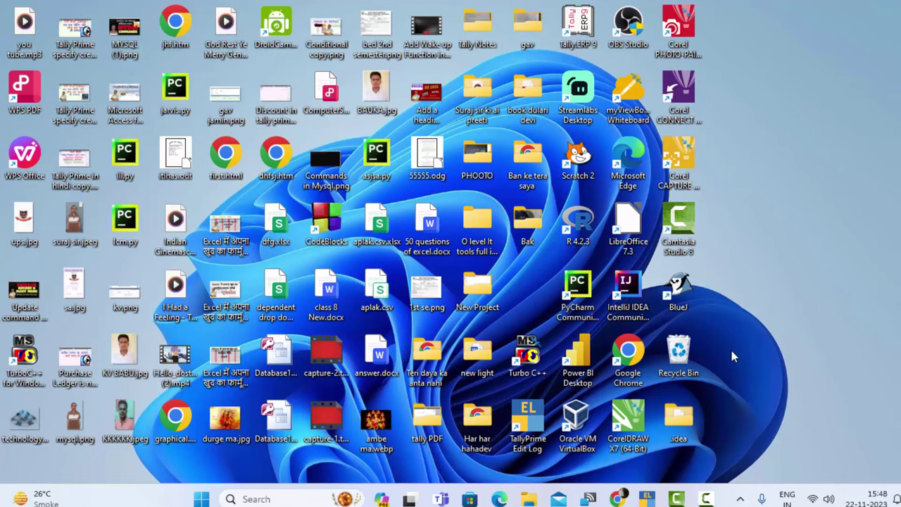
{"action": "left_click", "coordinate": [648, 498]}
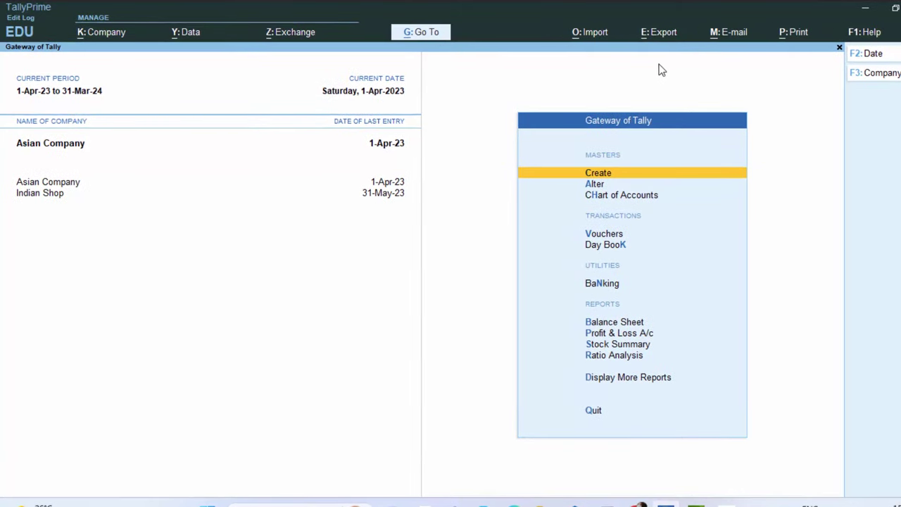
- Open Asian Company's feature settings and select Enable Tax Deducted at Source (TDS)
{"action": "key", "text": "F11"}
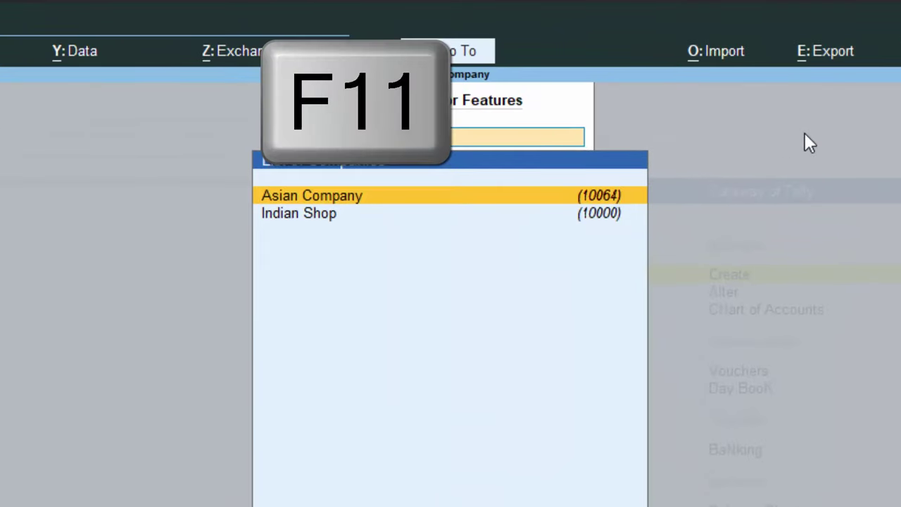
{"action": "key", "text": "Return"}
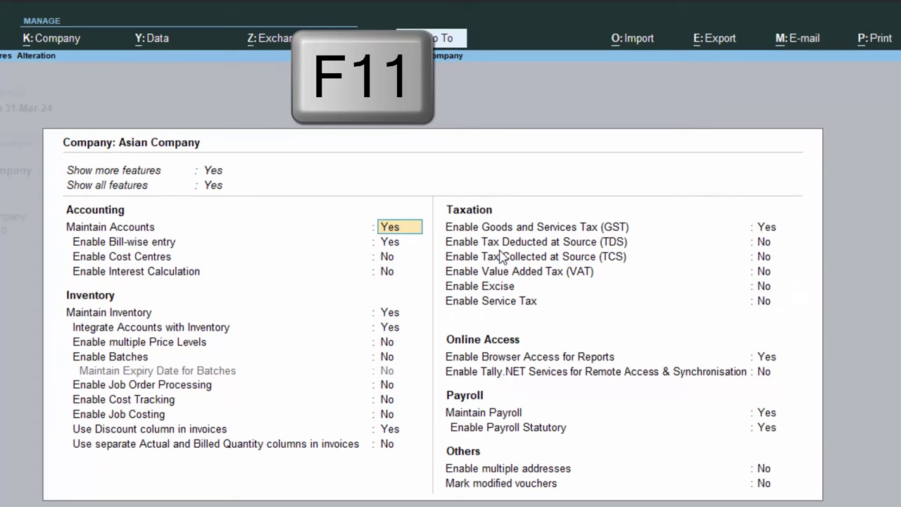
{"action": "left_click", "coordinate": [766, 243]}
- Turn TDS on and enter the TAN registration number and the TAN
{"action": "key", "text": "Return"}
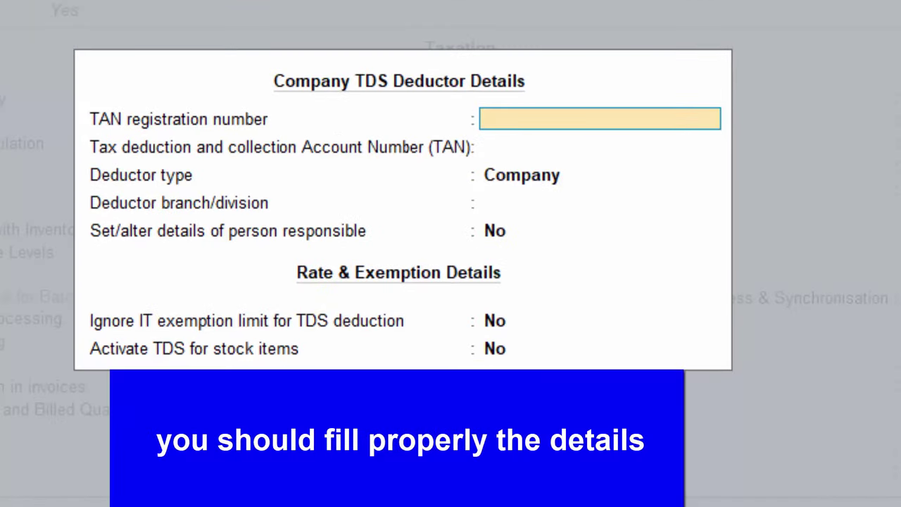
{"action": "type", "text": "AU"}
{"action": "type", "text": "S"}
{"action": "type", "text": "T6"}
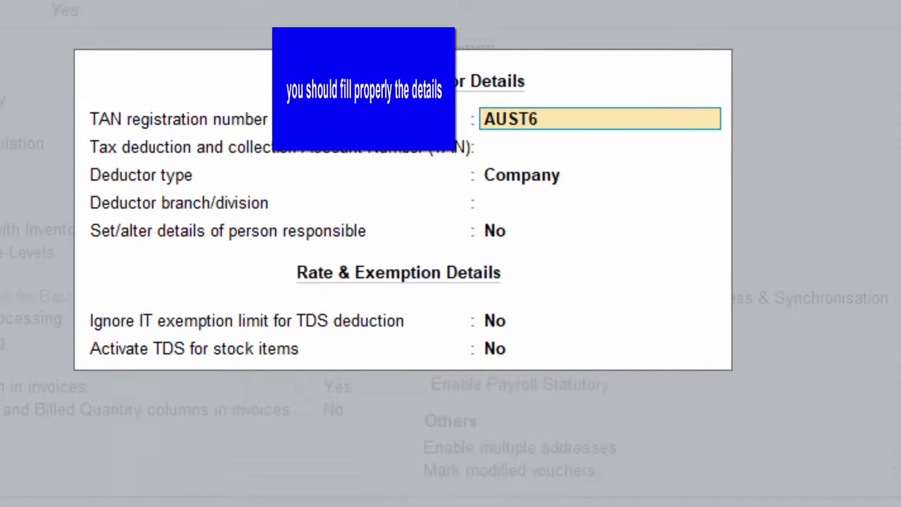
{"action": "type", "text": "7890"}
{"action": "key", "text": "Return"}
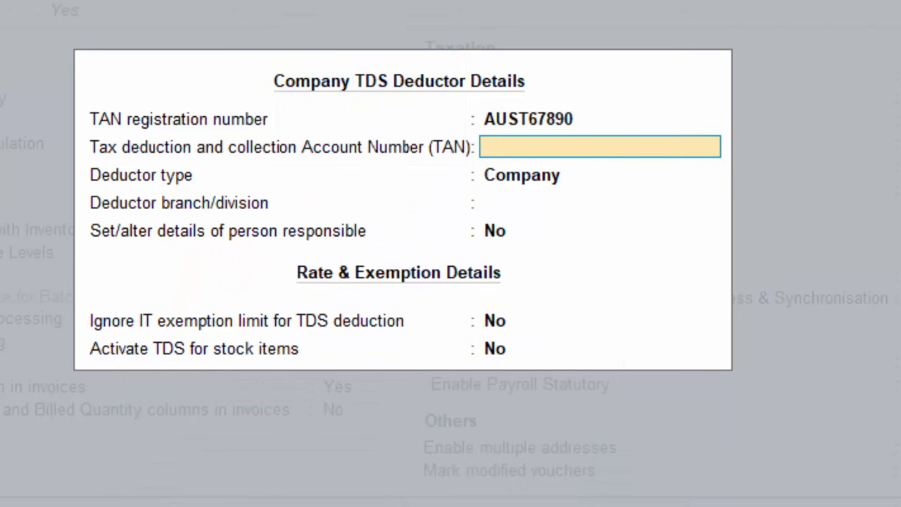
{"action": "type", "text": "AAA"}
{"action": "type", "text": "AA"}
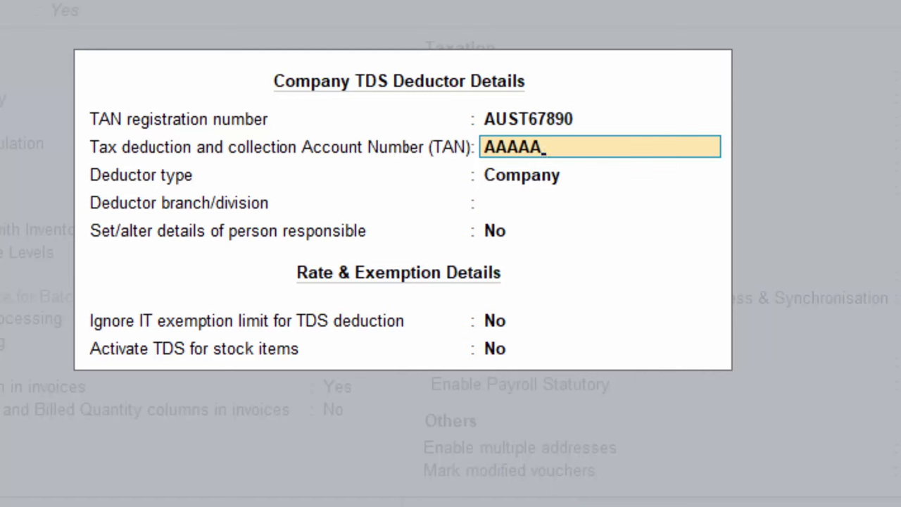
{"action": "key", "text": "BackSpace"}
{"action": "type", "text": "78"}
{"action": "type", "text": "K899"}
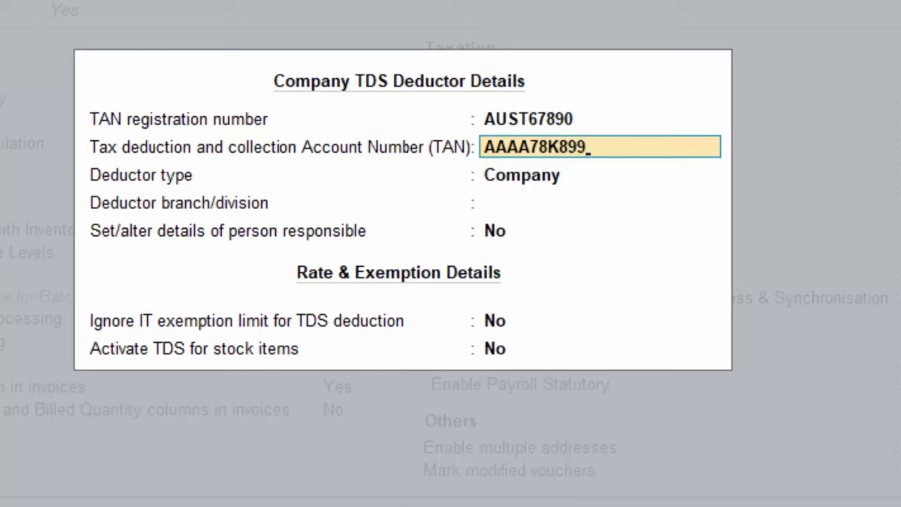
{"action": "key", "text": "Return"}
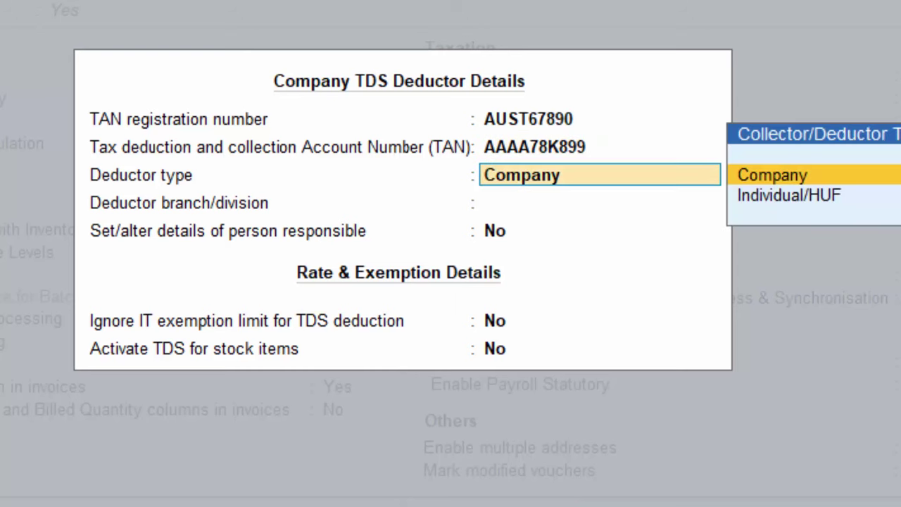
- Keep deductor type Company, set branch Deoria, and enable person-responsible details
{"action": "key", "text": "Return"}
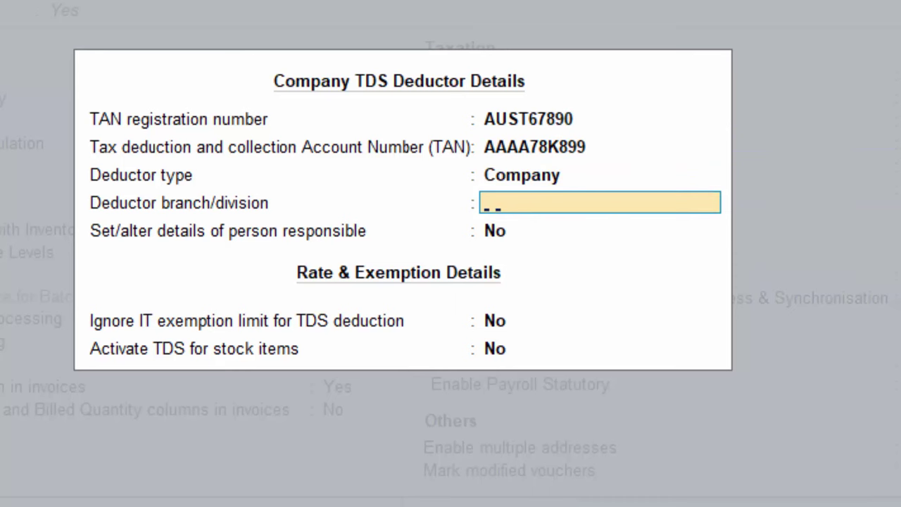
{"action": "type", "text": "Deoria"}
{"action": "key", "text": "Return"}
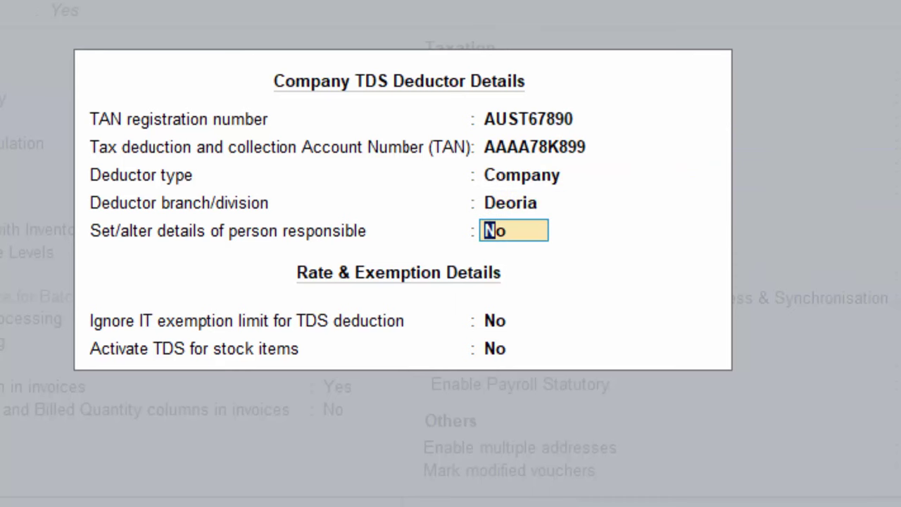
{"action": "key", "text": "y"}
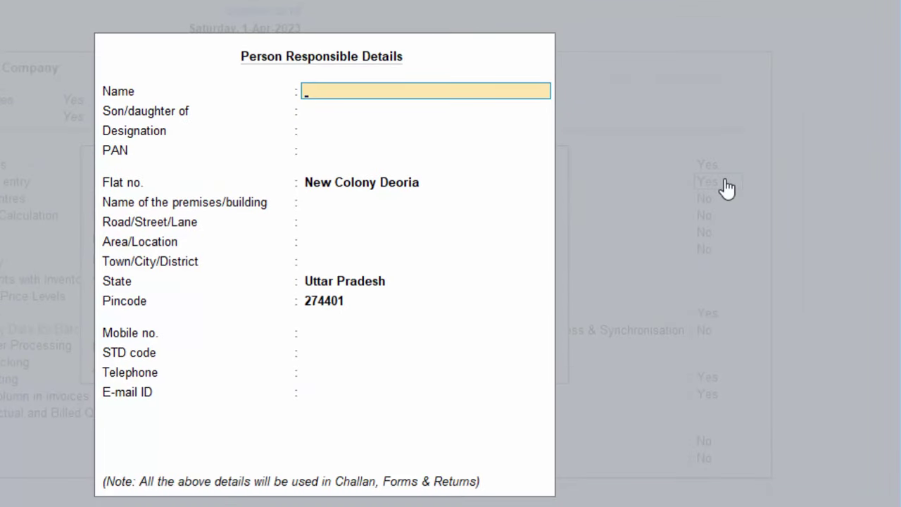
- Enter the responsible person's name, leaving Son/daughter of and Designation blank
{"action": "type", "text": "R"}
{"action": "key", "text": "BackSpace"}
{"action": "type", "text": "A"}
{"action": "type", "text": "jay Singh"}
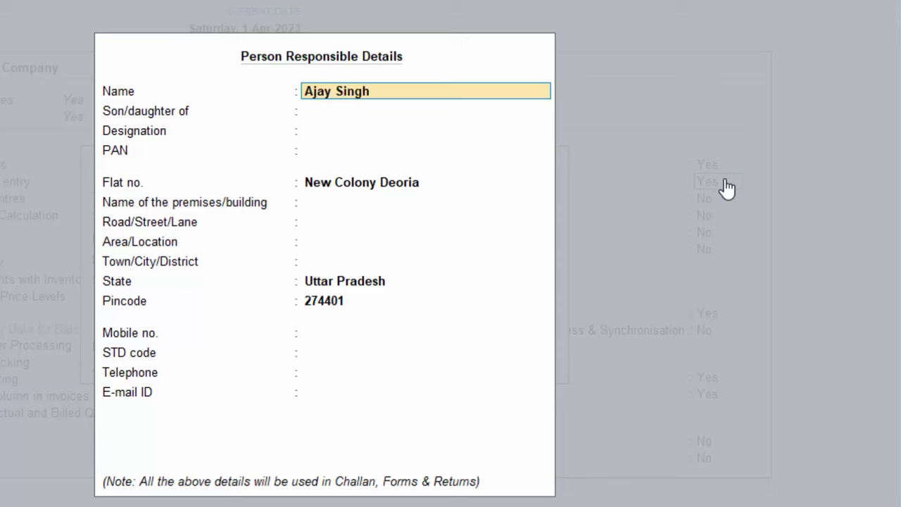
{"action": "key", "text": "Return"}
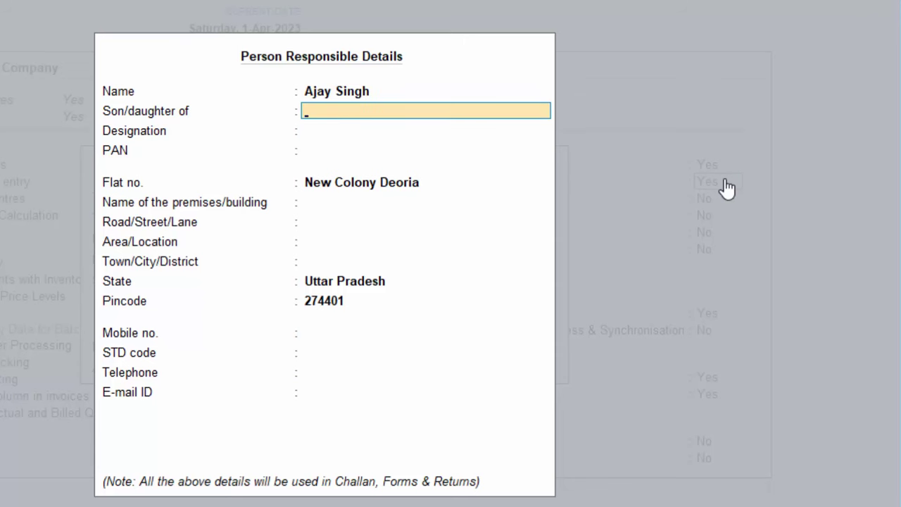
{"action": "key", "text": "Return"}
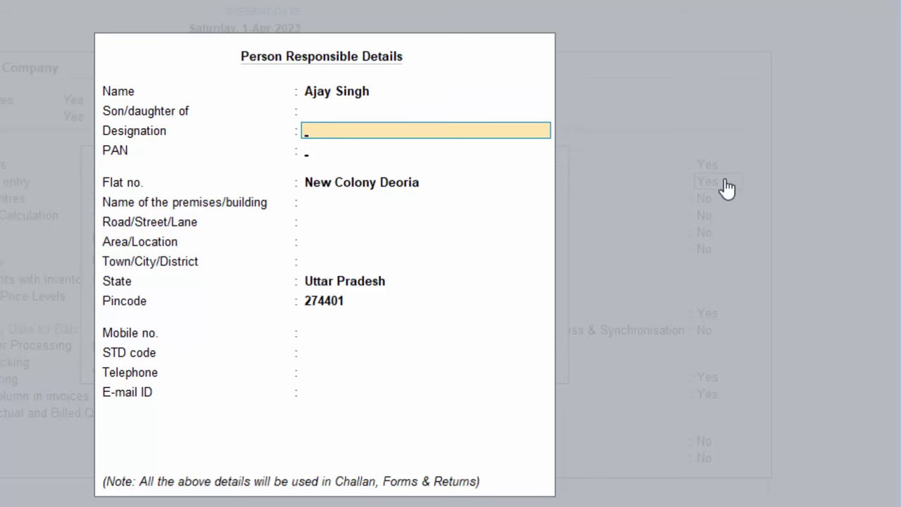
{"action": "key", "text": "Return"}
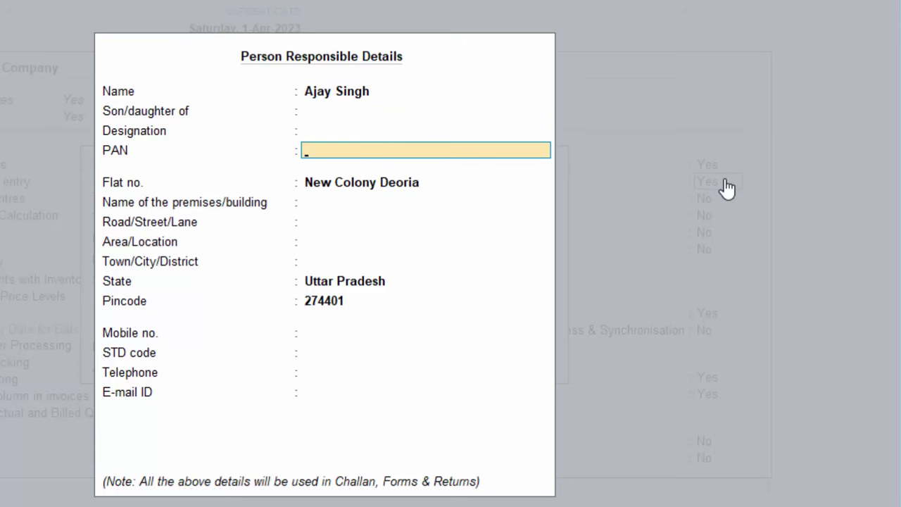
- Enter the responsible person's PAN and accept the existing address
{"action": "type", "text": "ACQYU"}
{"action": "type", "text": "89"}
{"action": "type", "text": "0"}
{"action": "type", "text": "7"}
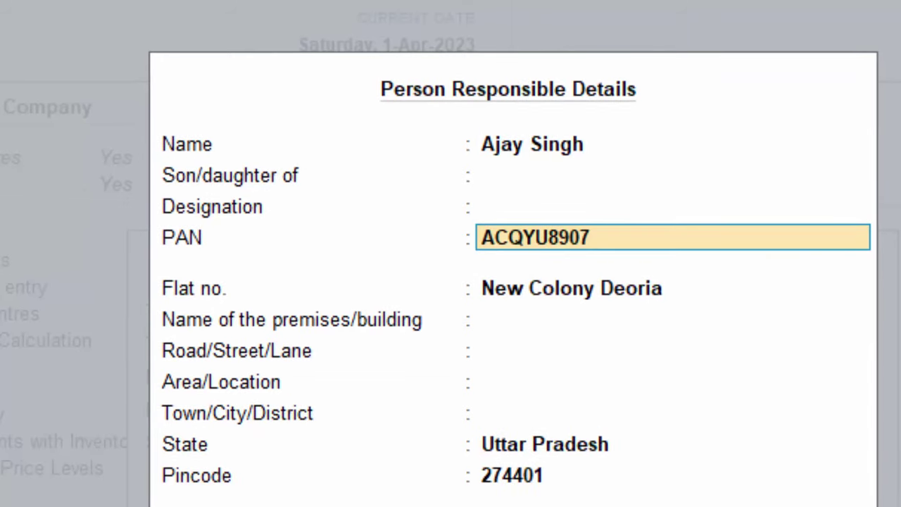
{"action": "type", "text": "G"}
{"action": "key", "text": "Return"}
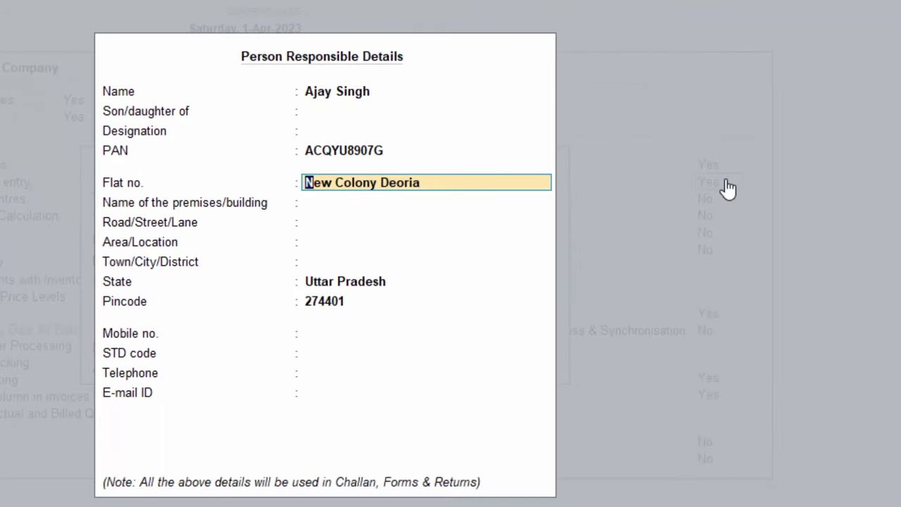
{"action": "key", "text": "Return"}
{"action": "key", "text": "Return"}
{"action": "key", "text": "Return"}
{"action": "key", "text": "Return"}
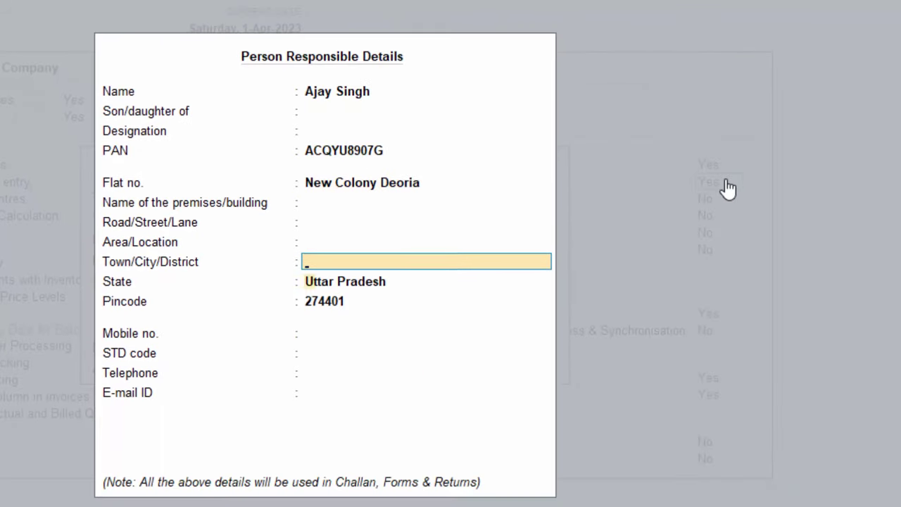
{"action": "key", "text": "Return"}
{"action": "key", "text": "Return"}
{"action": "key", "text": "Return"}
{"action": "key", "text": "Return"}
{"action": "key", "text": "Return"}
{"action": "key", "text": "Return"}
{"action": "key", "text": "Return"}
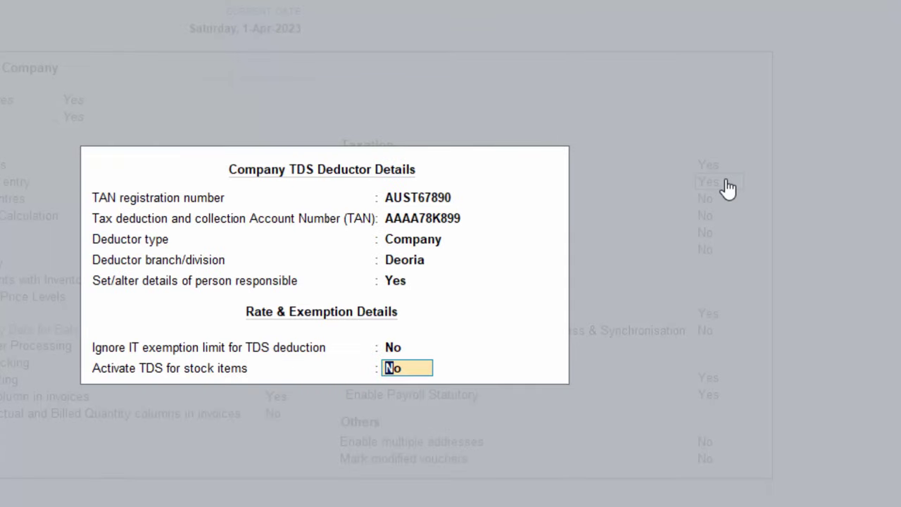
{"action": "key", "text": "Return"}
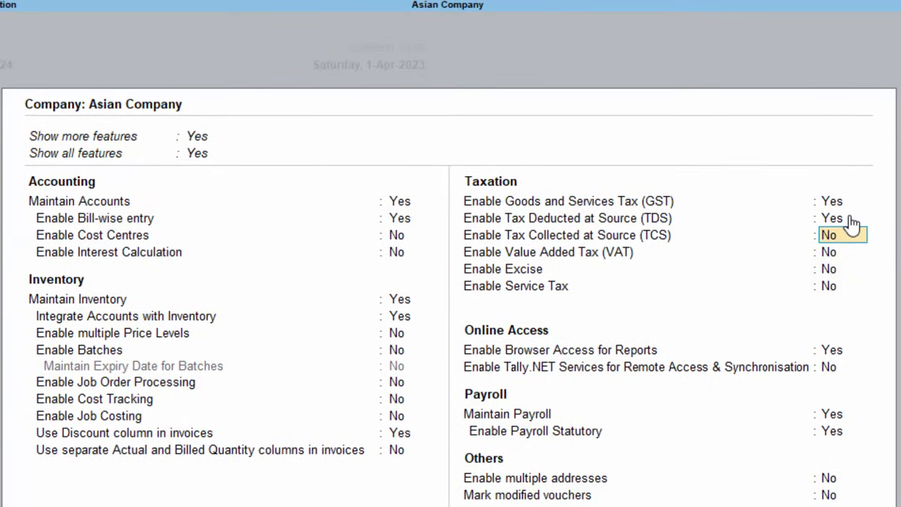
- Save the features with TDS enabled and close the company selection prompt
{"action": "key", "text": "F3"}
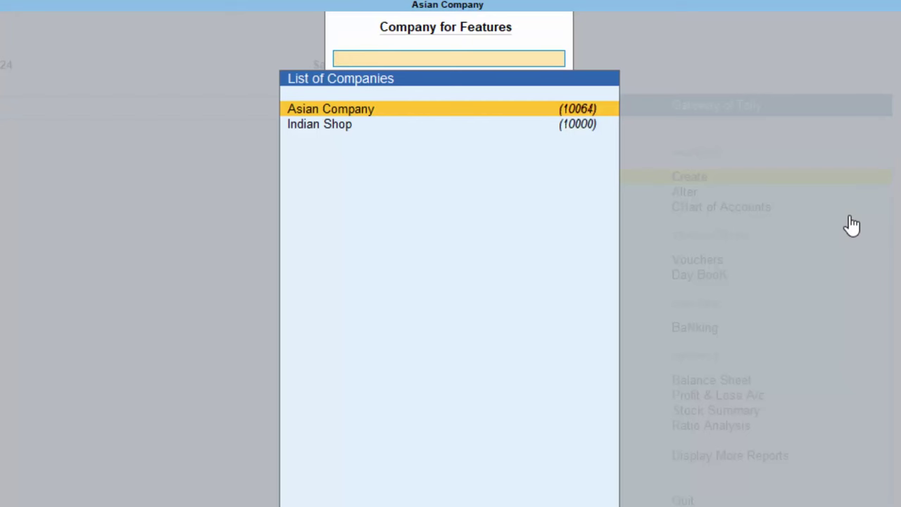
{"action": "key", "text": "Escape"}
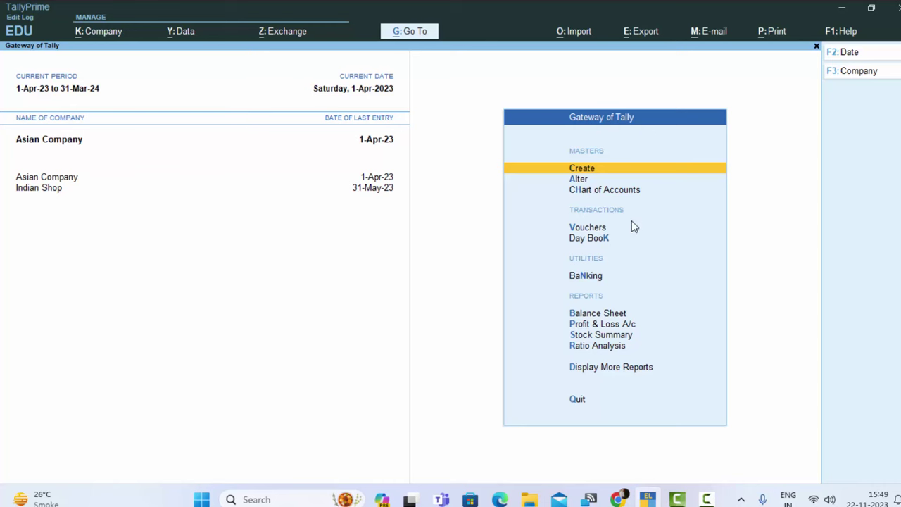
- Start a new Journal voucher and create a new ledger from the debit Particulars line
{"action": "left_click", "coordinate": [594, 230]}
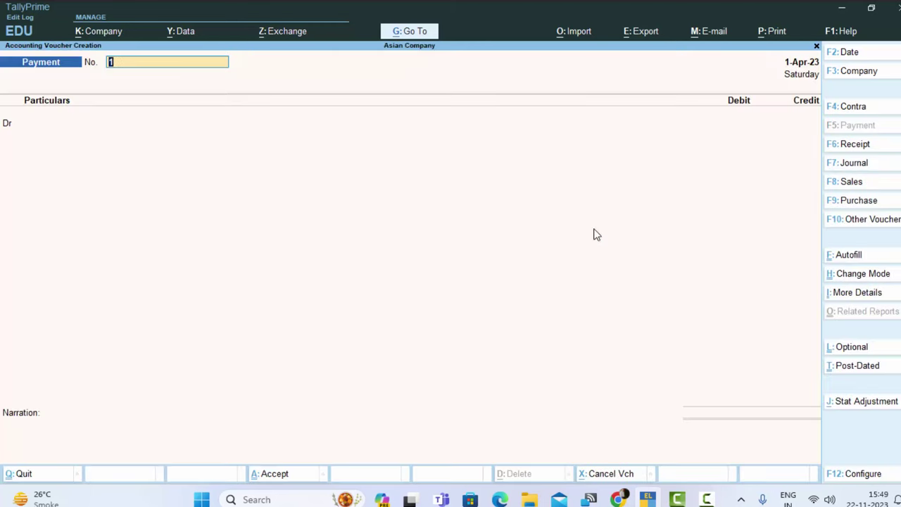
{"action": "left_click", "coordinate": [852, 165]}
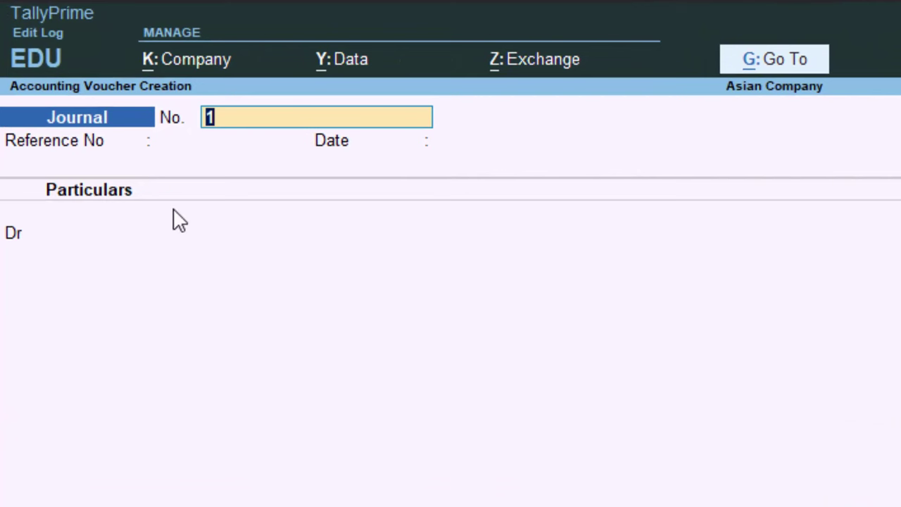
{"action": "left_click", "coordinate": [172, 231]}
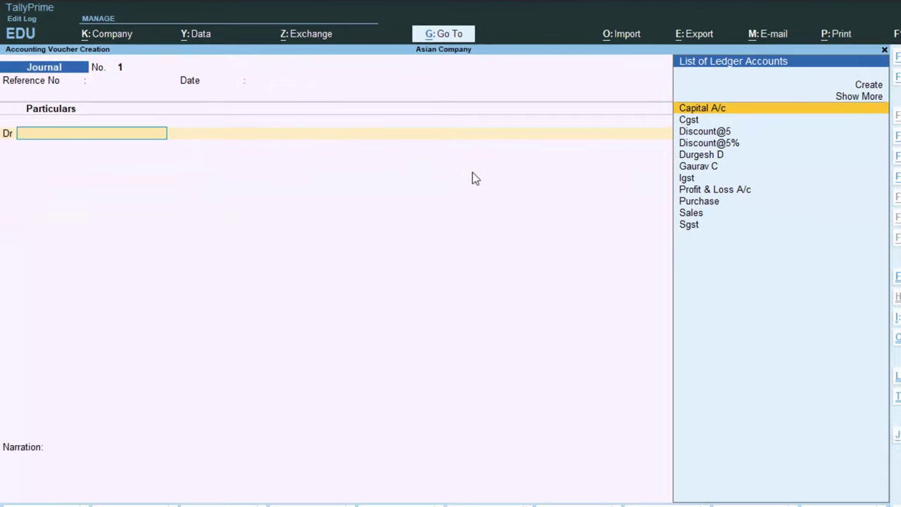
{"action": "key", "text": "alt+c"}
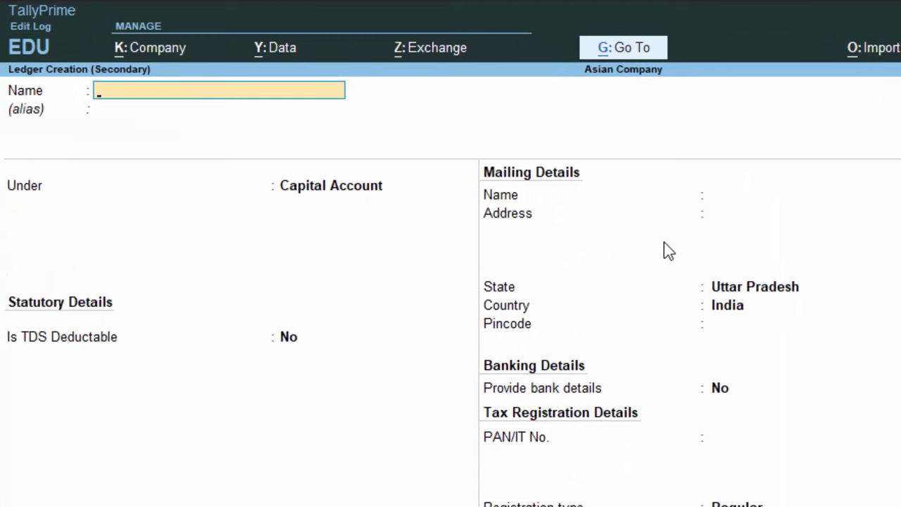
- Name the employee's ledger and place it under Sundry Creditors
{"action": "type", "text": "Jav"}
{"action": "type", "text": "ed"}
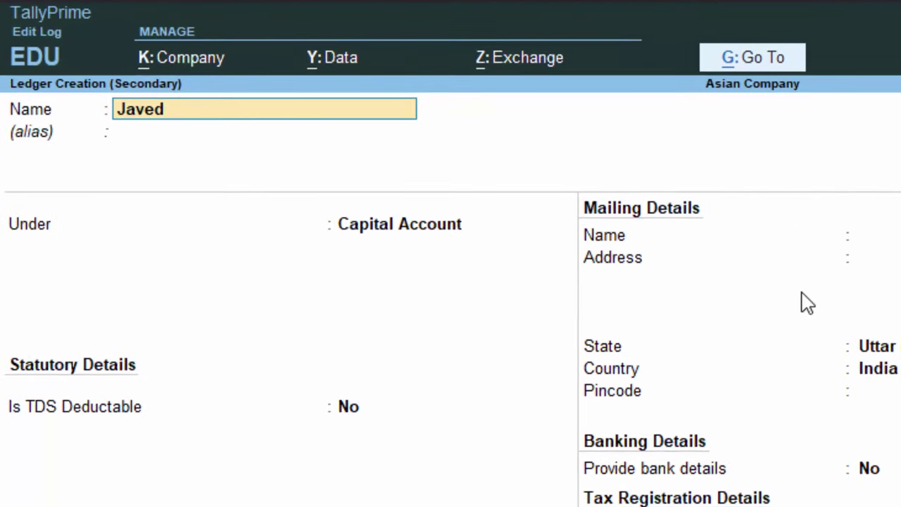
{"action": "type", "text": " C"}
{"action": "key", "text": "Return"}
{"action": "key", "text": "Return"}
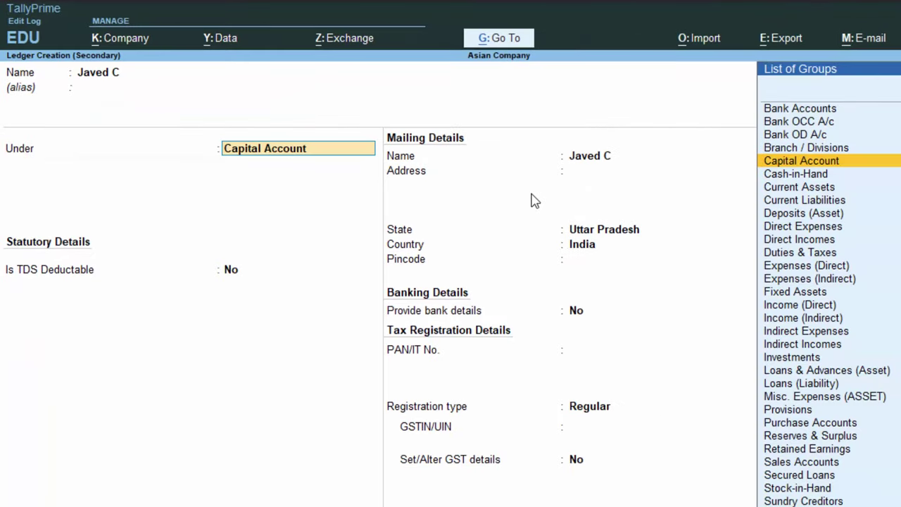
{"action": "type", "text": "S"}
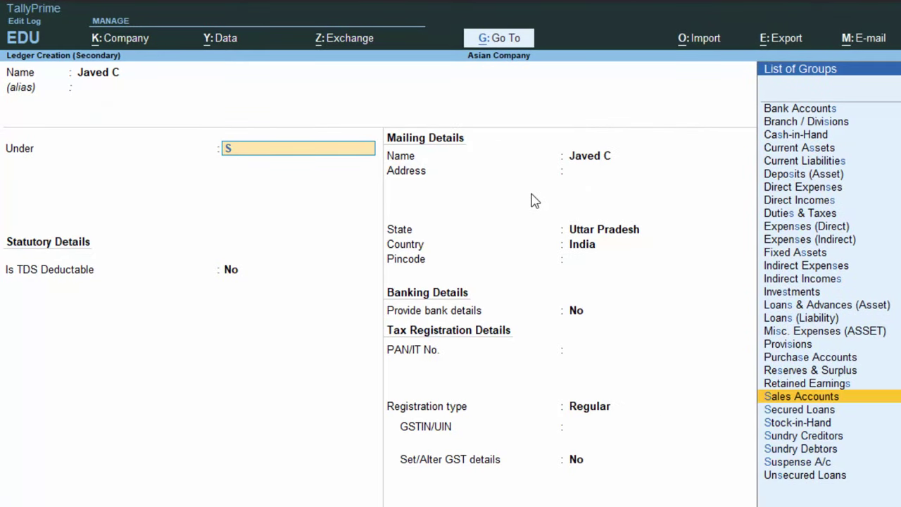
{"action": "key", "text": "Down"}
{"action": "key", "text": "Down"}
{"action": "key", "text": "Down"}
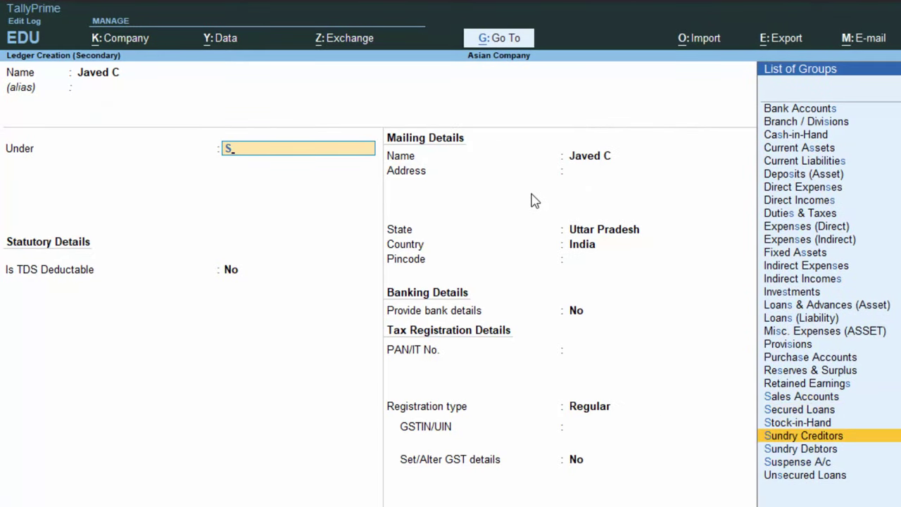
{"action": "key", "text": "Return"}
{"action": "key", "text": "Return"}
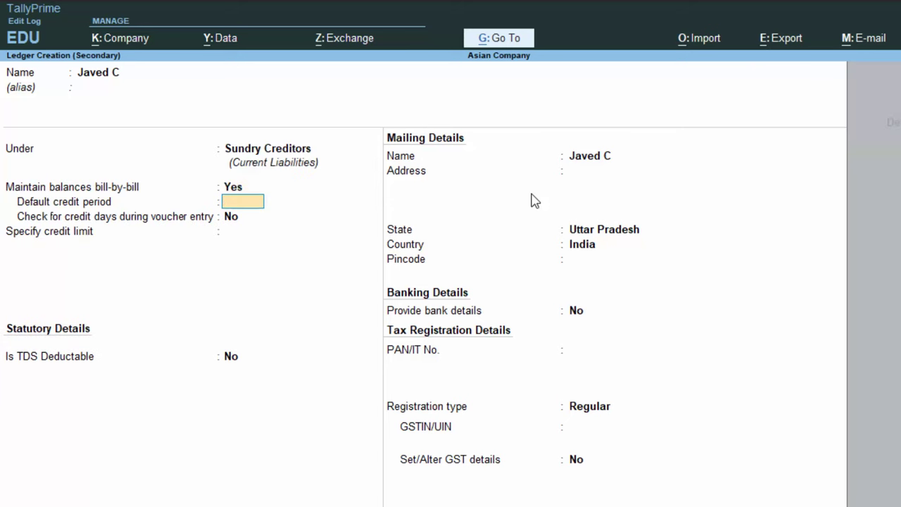
{"action": "key", "text": "Return"}
- Make the ledger TDS deductible as Company - Resident, deducting TDS in the same voucher
{"action": "key", "text": "Return"}
{"action": "key", "text": "Return"}
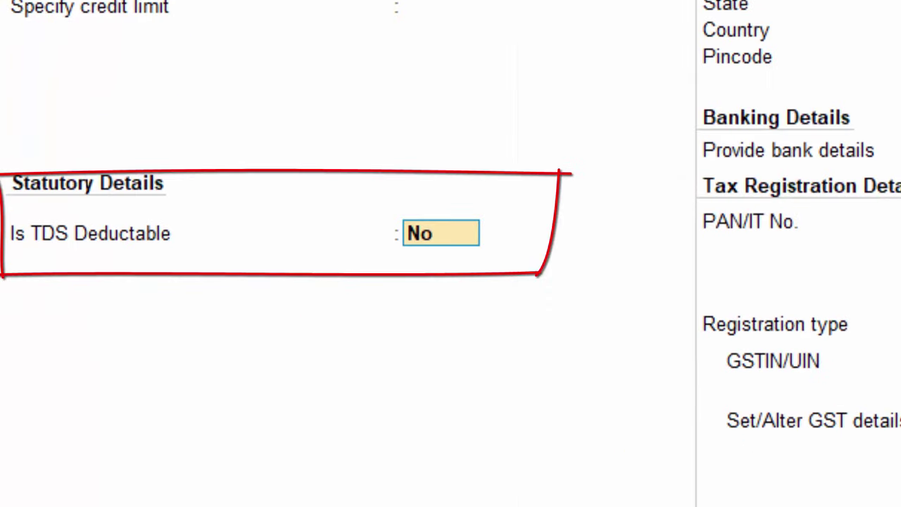
{"action": "type", "text": "y"}
{"action": "key", "text": "Return"}
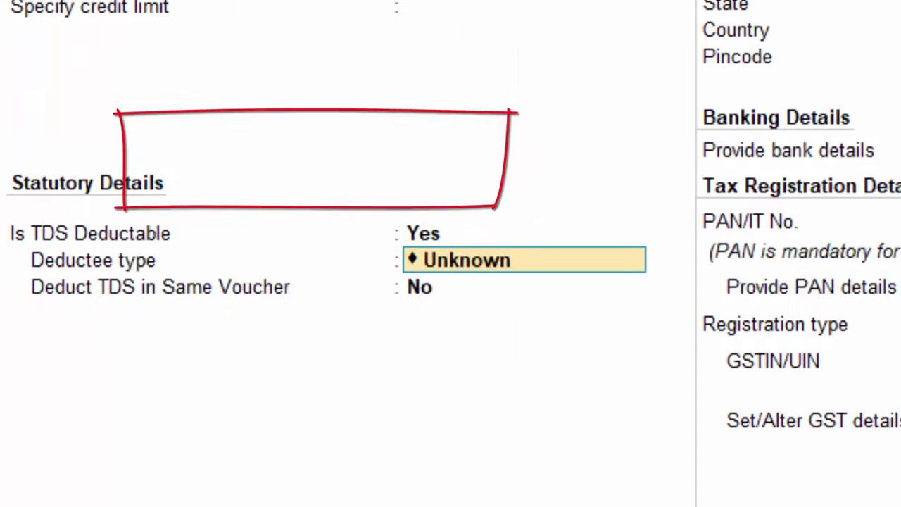
{"action": "key", "text": "Down"}
{"action": "key", "text": "Down"}
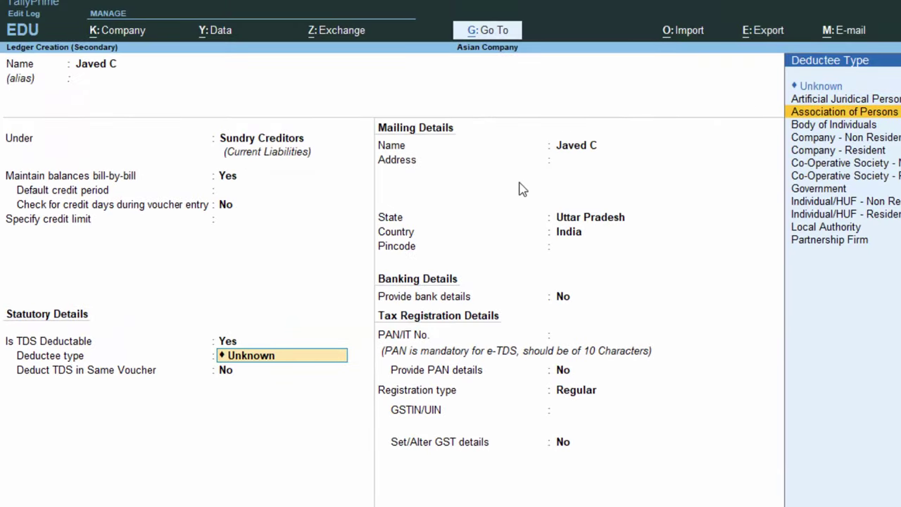
{"action": "key", "text": "Down"}
{"action": "key", "text": "Down"}
{"action": "key", "text": "Down"}
{"action": "key", "text": "Down"}
{"action": "key", "text": "Down"}
{"action": "key", "text": "Down"}
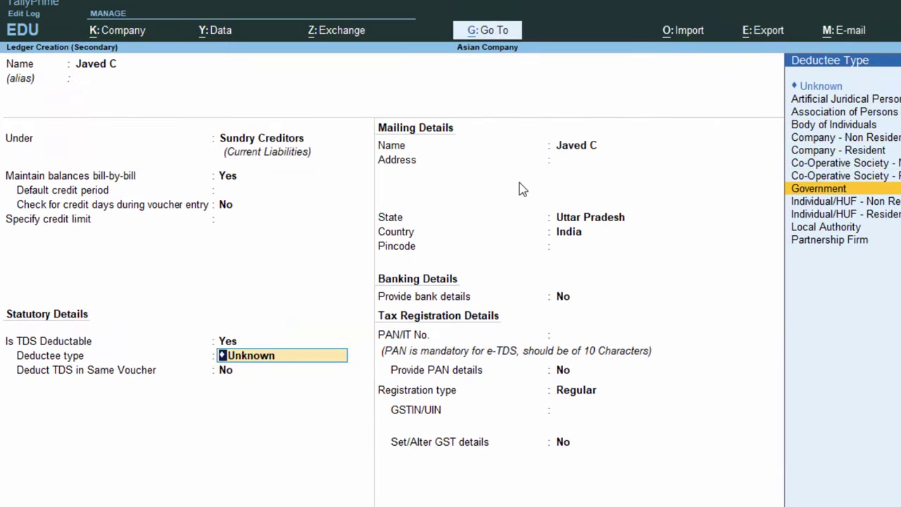
{"action": "key", "text": "Down"}
{"action": "key", "text": "Down"}
{"action": "key", "text": "Down"}
{"action": "key", "text": "Up"}
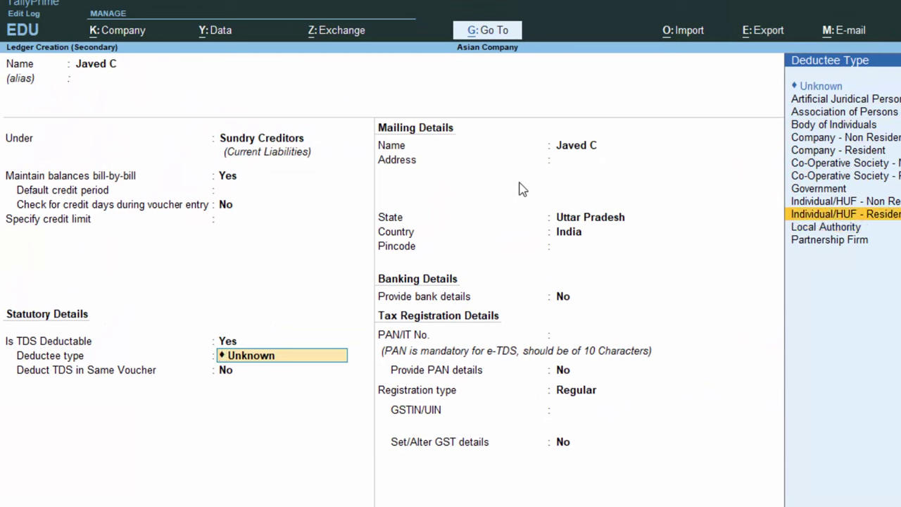
{"action": "key", "text": "Up"}
{"action": "key", "text": "Up"}
{"action": "key", "text": "Up"}
{"action": "key", "text": "Up"}
{"action": "key", "text": "Up"}
{"action": "key", "text": "Up"}
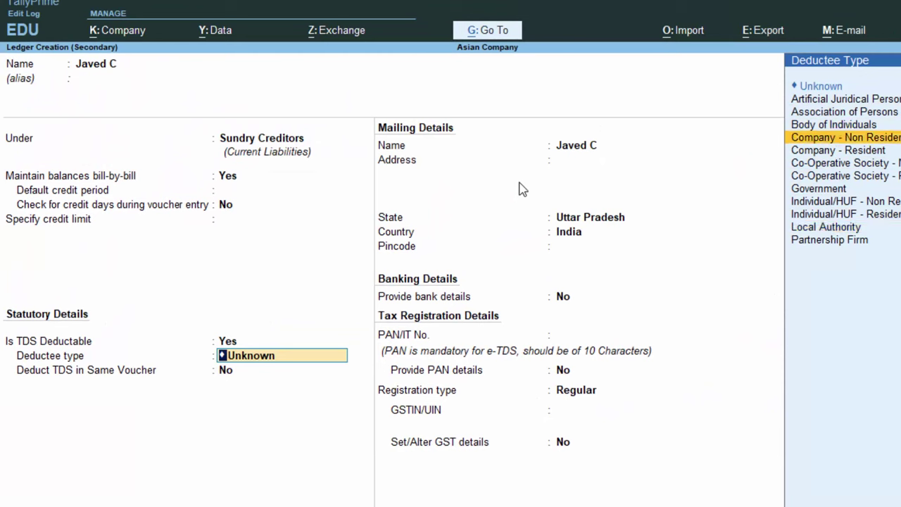
{"action": "key", "text": "Up"}
{"action": "key", "text": "Down"}
{"action": "key", "text": "Down"}
{"action": "key", "text": "Return"}
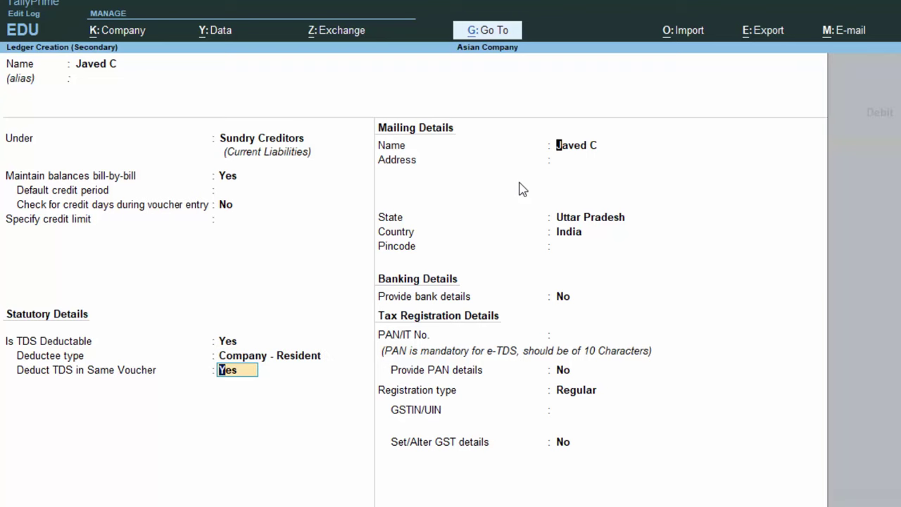
{"action": "key", "text": "Return"}
{"action": "key", "text": "Return"}
{"action": "key", "text": "Return"}
{"action": "key", "text": "Return"}
{"action": "key", "text": "Return"}
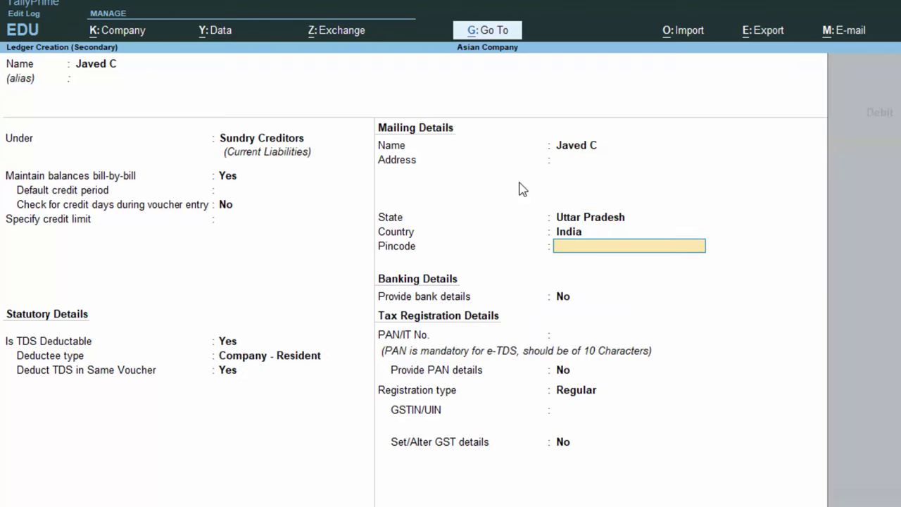
{"action": "key", "text": "Return"}
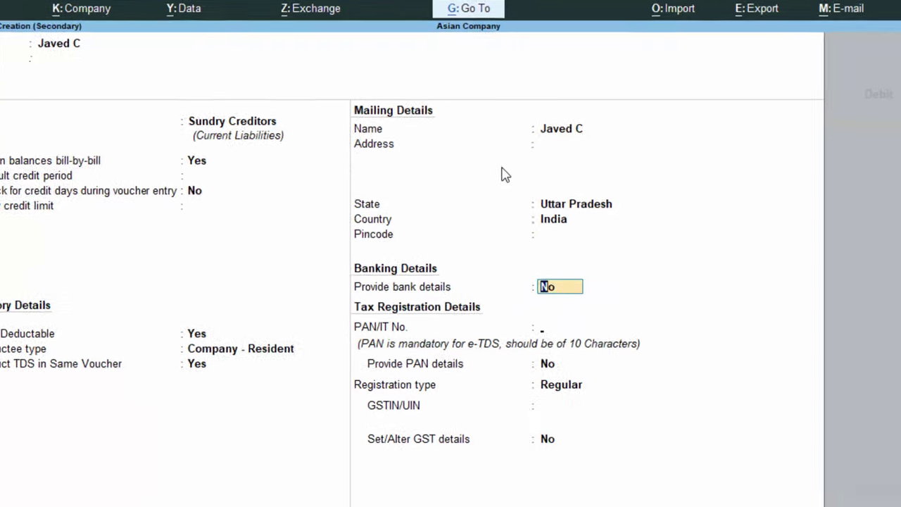
{"action": "key", "text": "Return"}
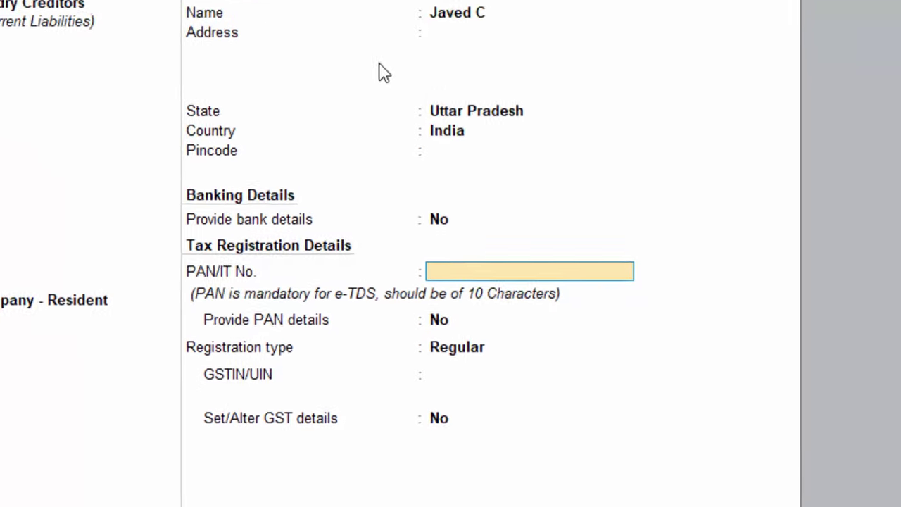
- Enter the employee's PAN, retrying until a valid 10-character PAN is accepted
{"action": "type", "text": "AIS"}
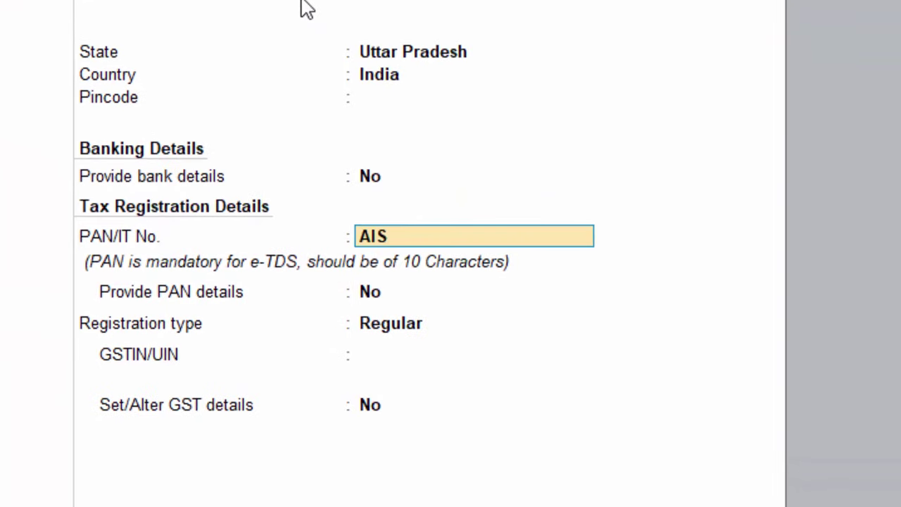
{"action": "type", "text": "E5678G"}
{"action": "key", "text": "Return"}
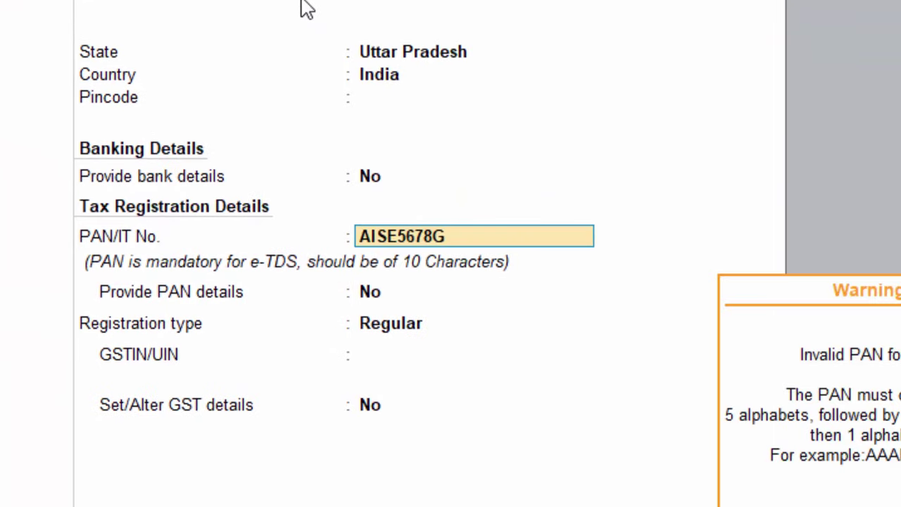
{"action": "key", "text": "BackSpace"}
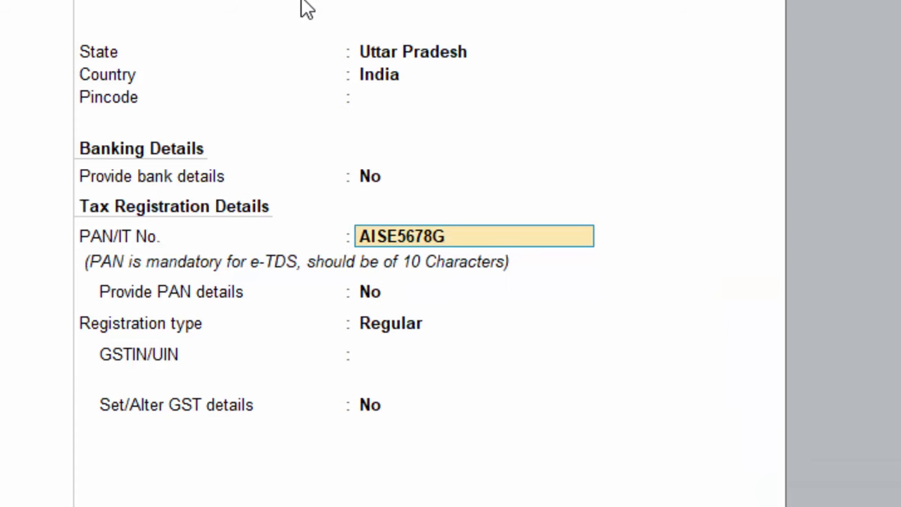
{"action": "type", "text": "AST"}
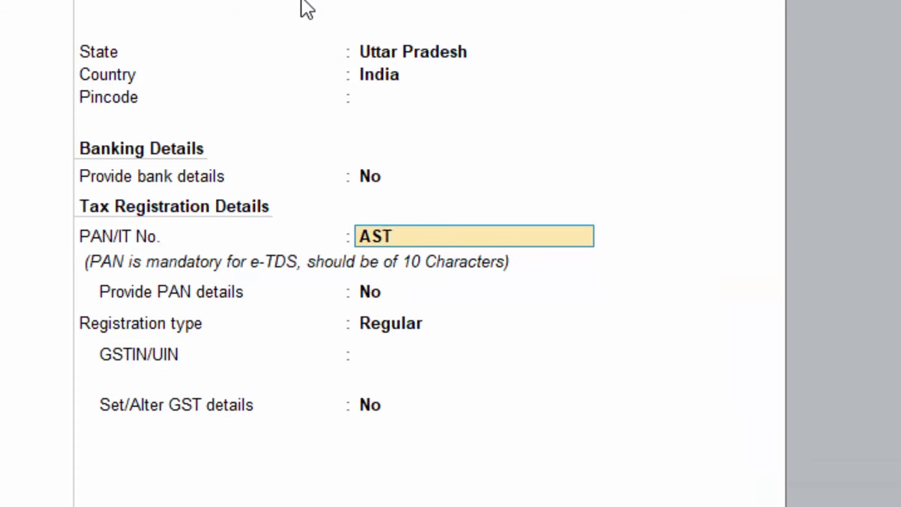
{"action": "type", "text": "YU890"}
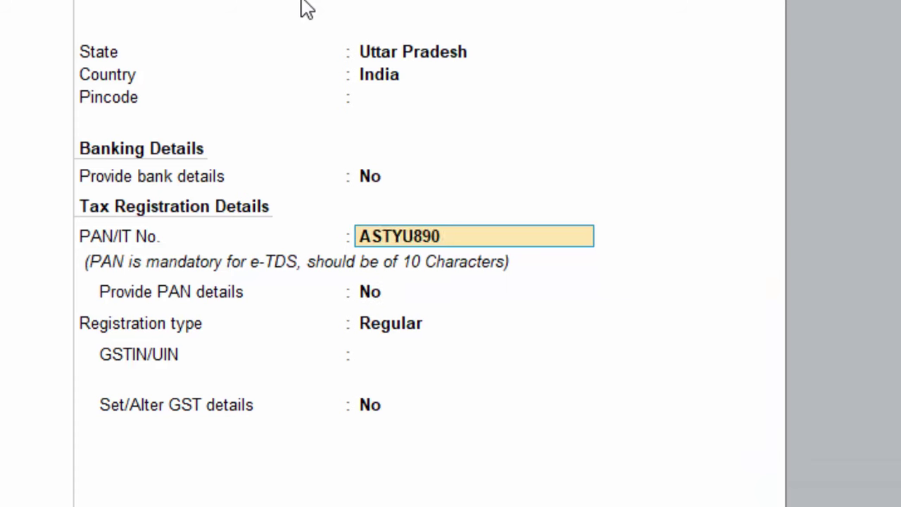
{"action": "type", "text": "7G"}
{"action": "key", "text": "Return"}
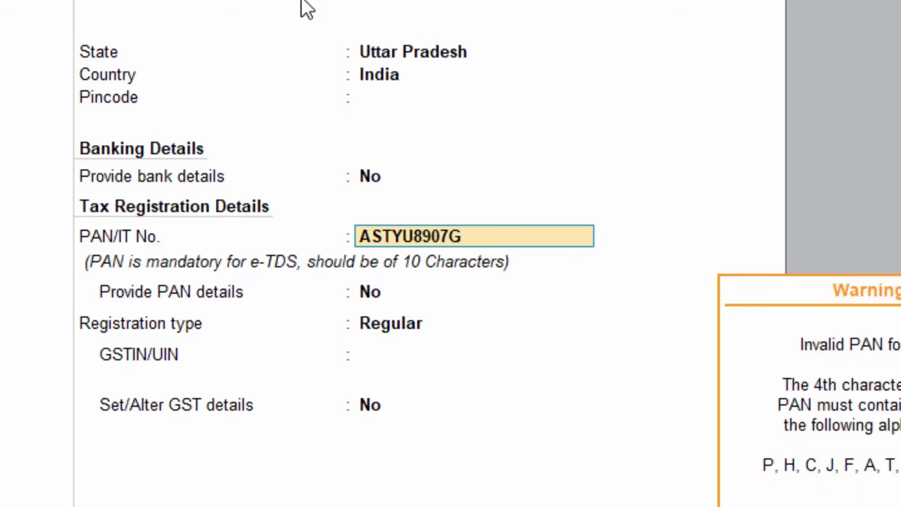
{"action": "key", "text": "Up"}
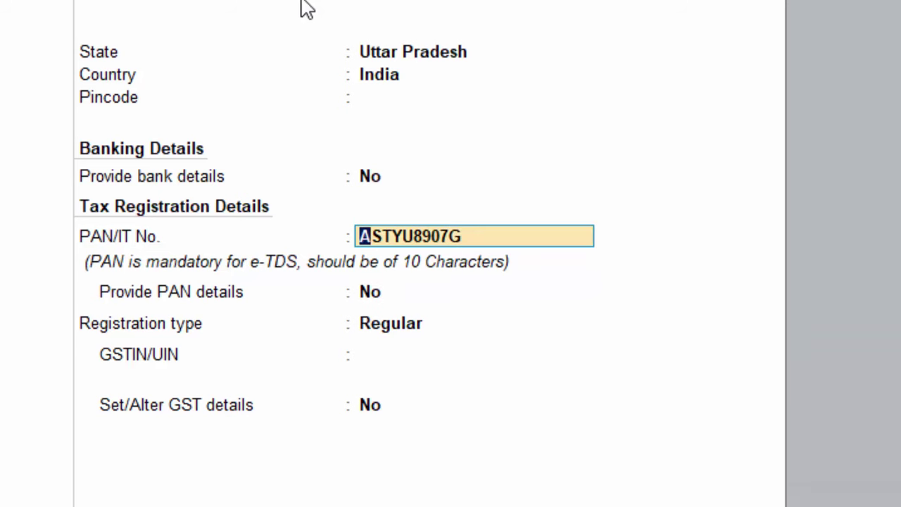
{"action": "type", "text": "AIS"}
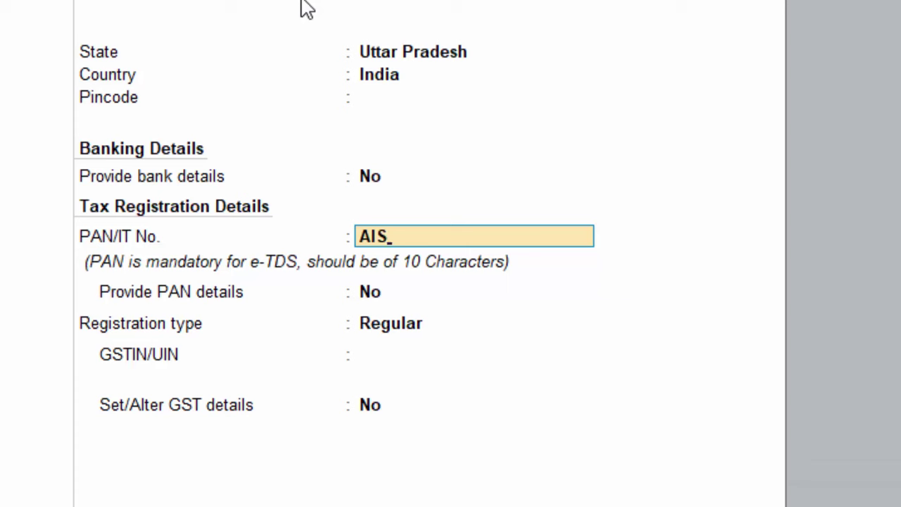
{"action": "type", "text": "FG56"}
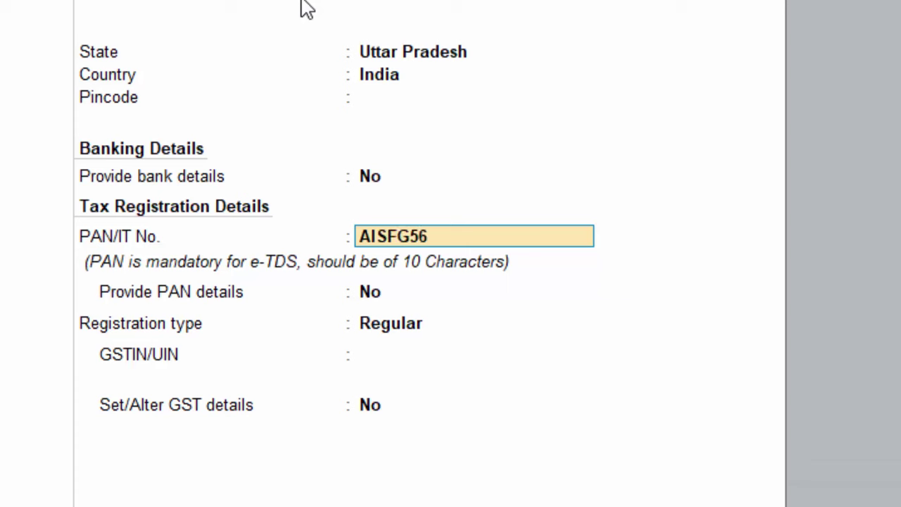
{"action": "type", "text": "78H"}
{"action": "key", "text": "Return"}
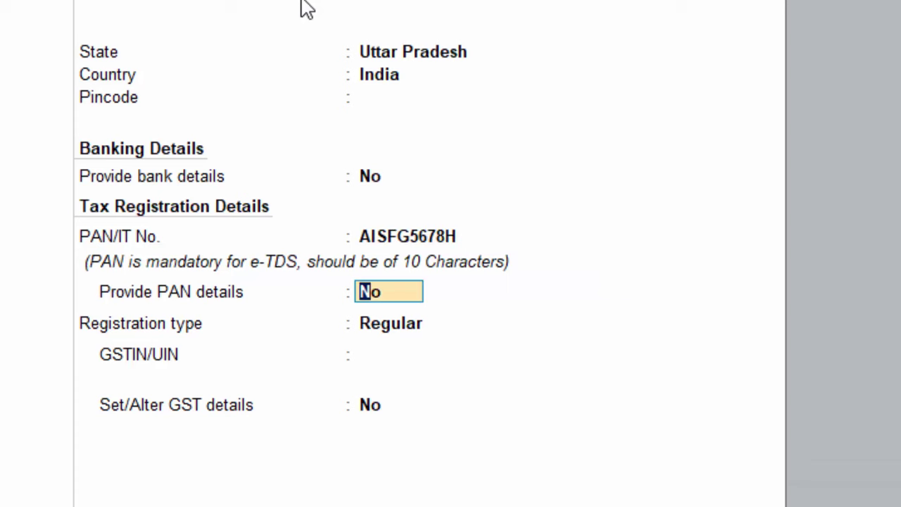
- Provide PAN details effective 1-4-2023 with name on PAN, keeping Regular registration
{"action": "type", "text": "y"}
{"action": "key", "text": "Return"}
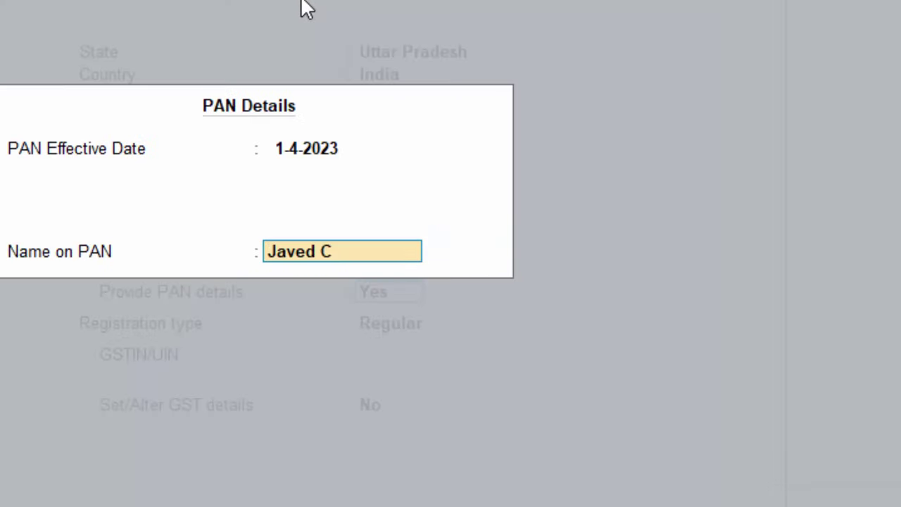
{"action": "key", "text": "Return"}
{"action": "key", "text": "Return"}
{"action": "key", "text": "Return"}
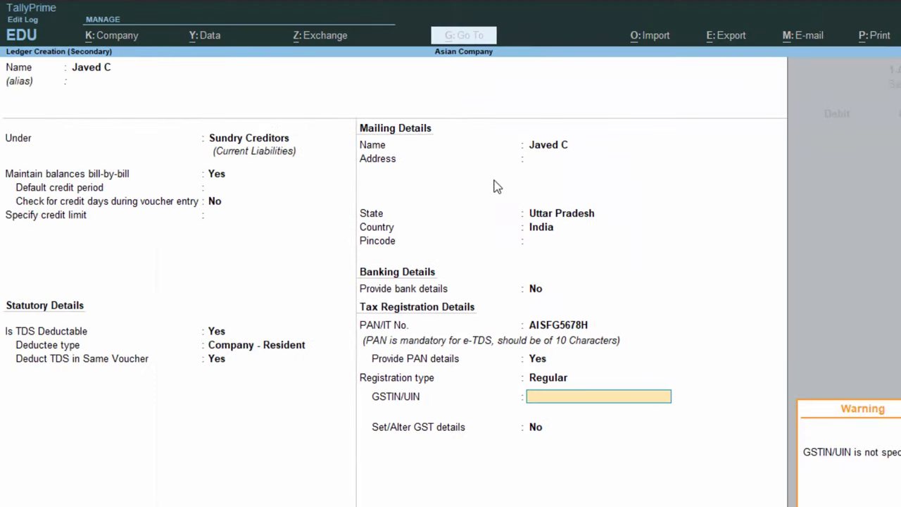
{"action": "key", "text": "Return"}
{"action": "key", "text": "Return"}
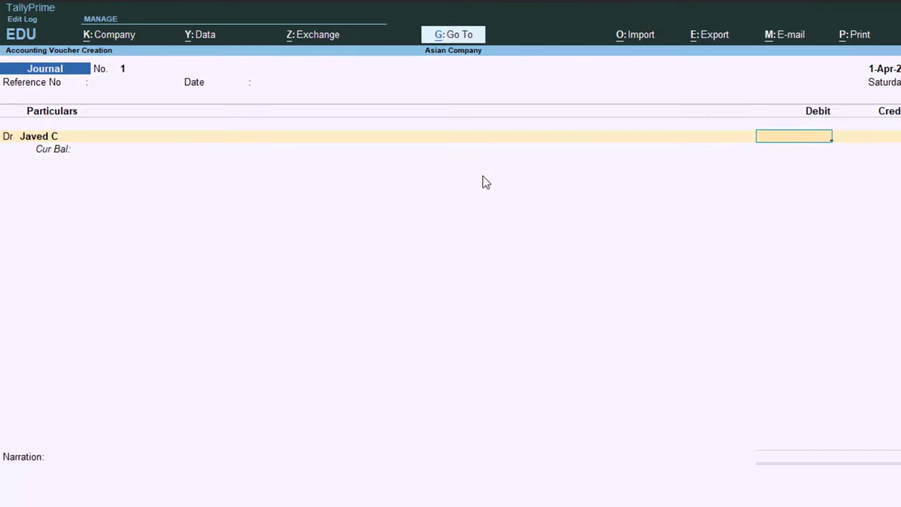
- Return to the debit ledger field and start another new ledger
{"action": "key", "text": "BackSpace"}
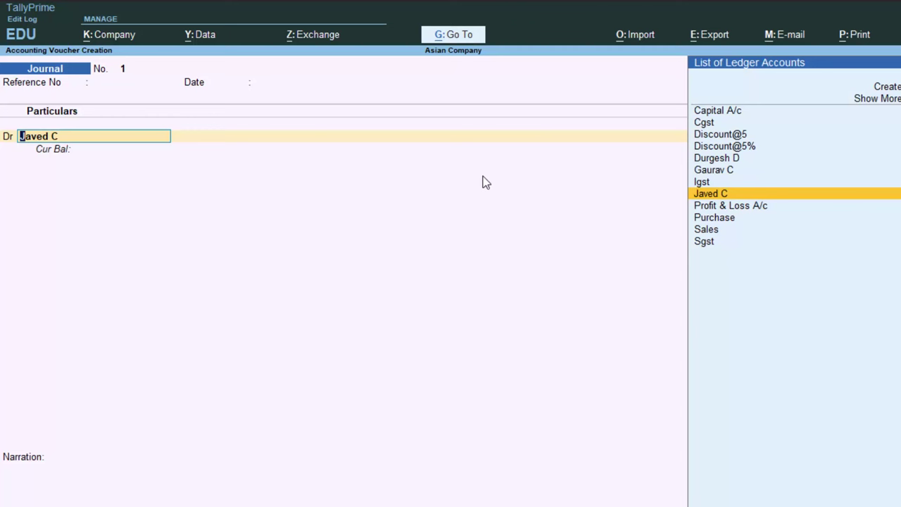
{"action": "key", "text": "alt+c"}
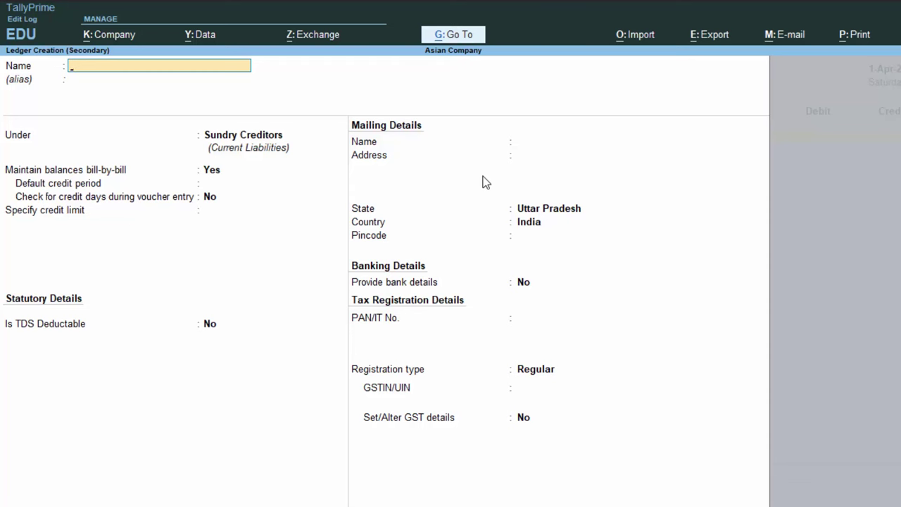
- Name the new ledger Salary and place it under Indirect Incomes
{"action": "type", "text": "Sa"}
{"action": "type", "text": "lar"}
{"action": "type", "text": "y"}
{"action": "key", "text": "Return"}
{"action": "key", "text": "Return"}
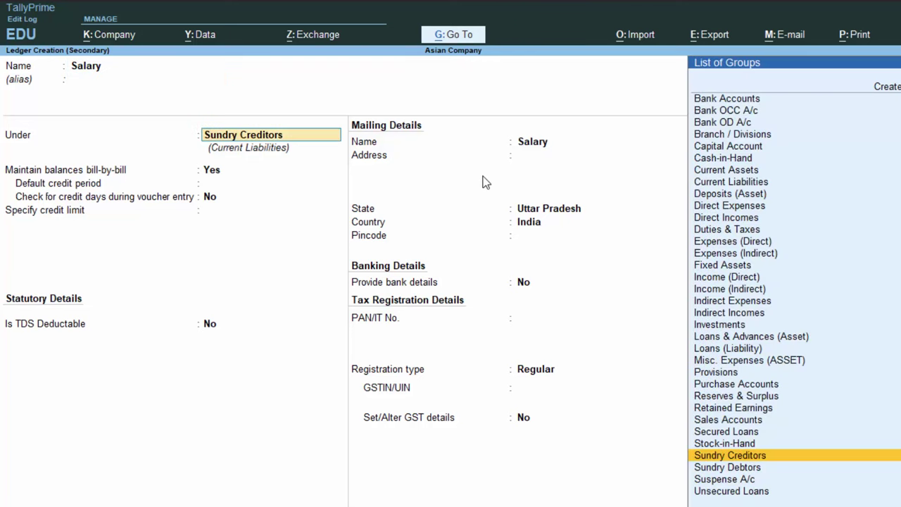
{"action": "type", "text": "i"}
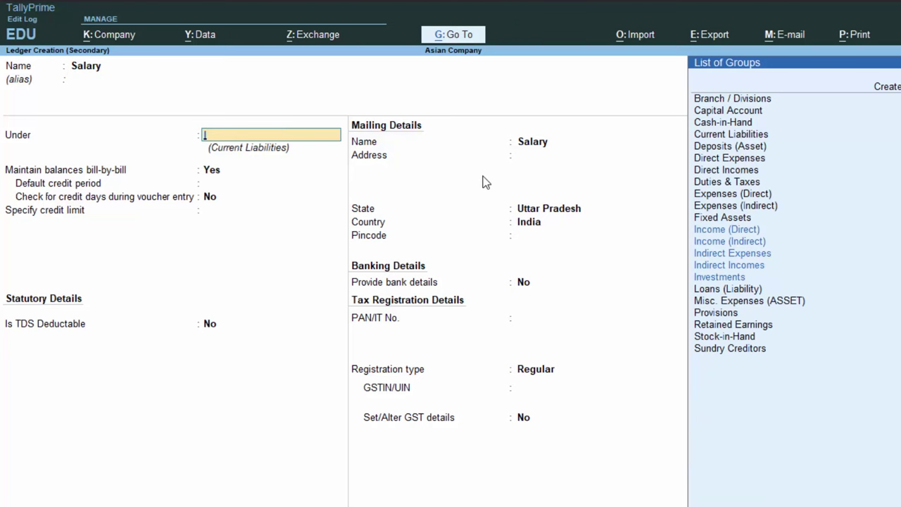
{"action": "key", "text": "Down"}
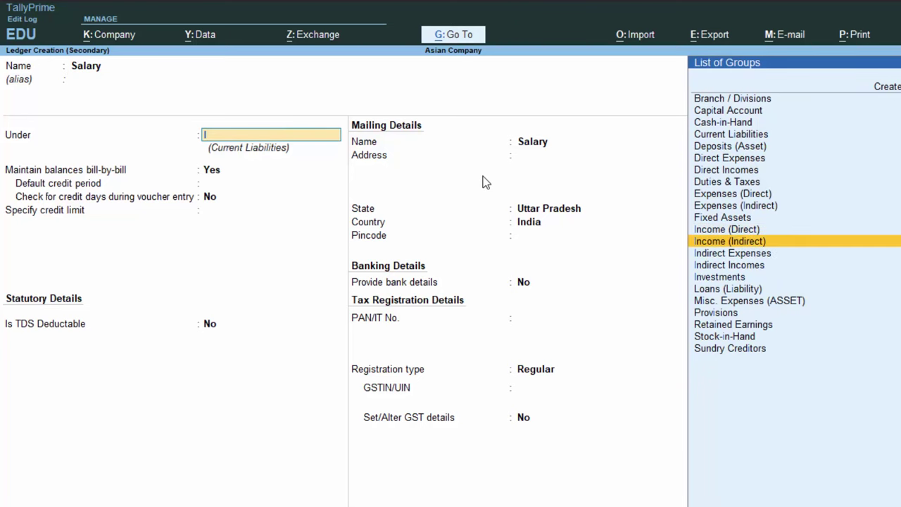
{"action": "key", "text": "Down"}
{"action": "key", "text": "Down"}
{"action": "key", "text": "Return"}
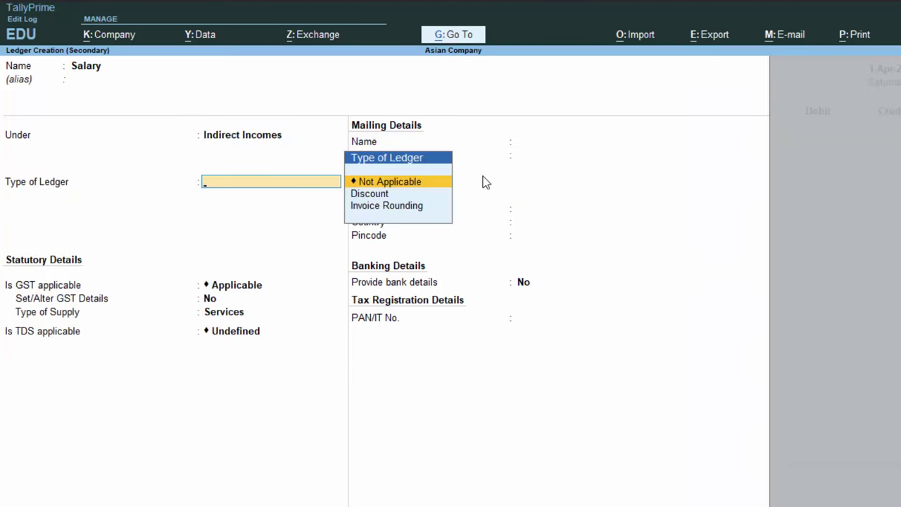
- Keep ledger type Not Applicable, make TDS Applicable, and begin a new nature of payment
{"action": "key", "text": "Return"}
{"action": "key", "text": "Return"}
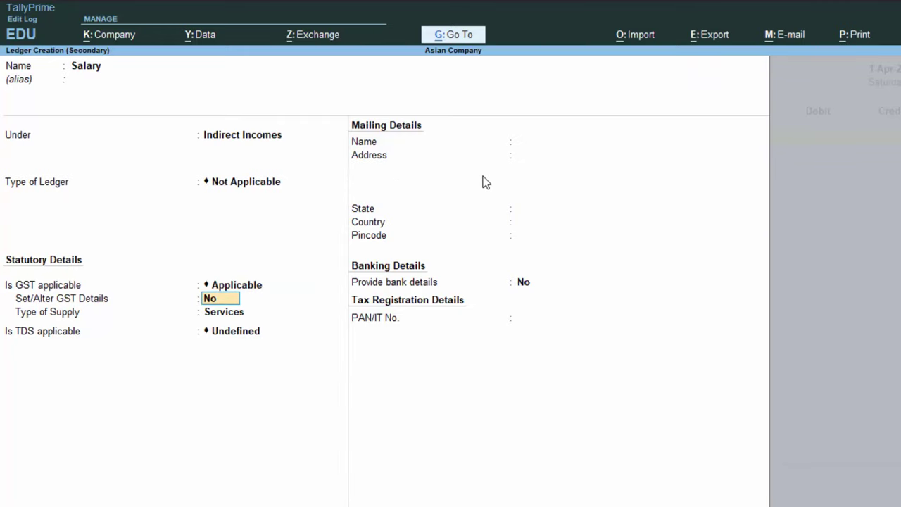
{"action": "key", "text": "Return"}
{"action": "key", "text": "Return"}
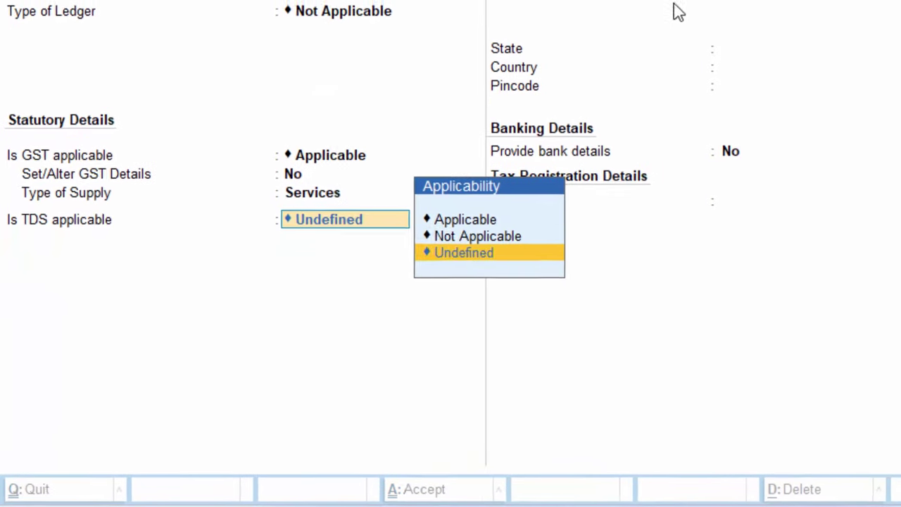
{"action": "key", "text": "Up"}
{"action": "key", "text": "Up"}
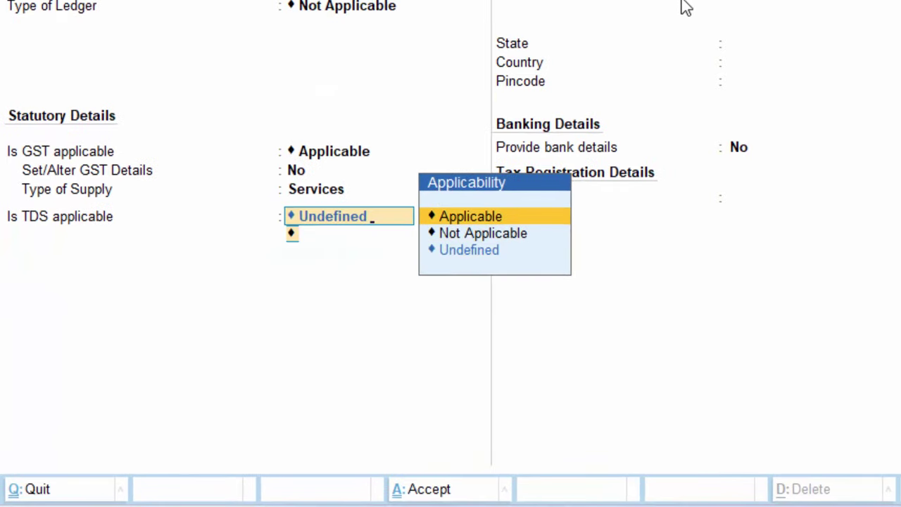
{"action": "key", "text": "Return"}
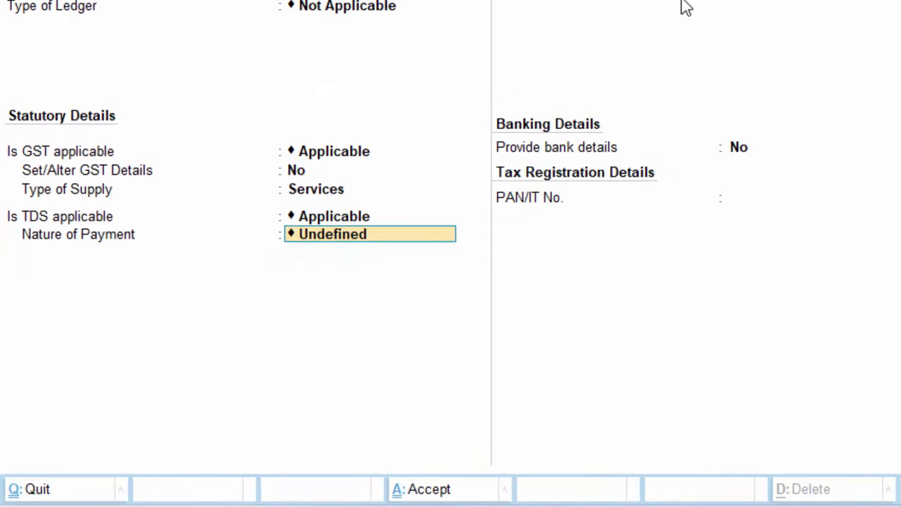
{"action": "key", "text": "alt+c"}
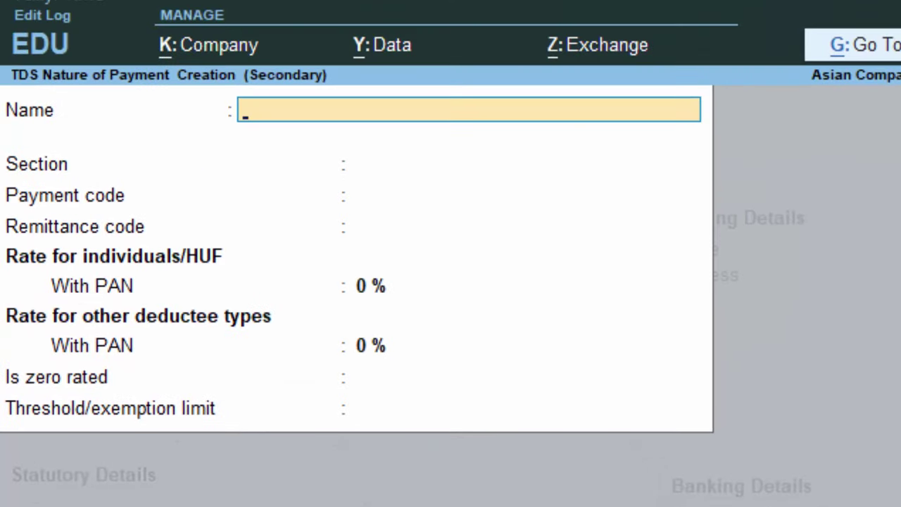
- Name the nature of payment 'TDS on Salary' with section 192, payment code 456, remittance code 890
{"action": "type", "text": "Sal"}
{"action": "type", "text": "ary"}
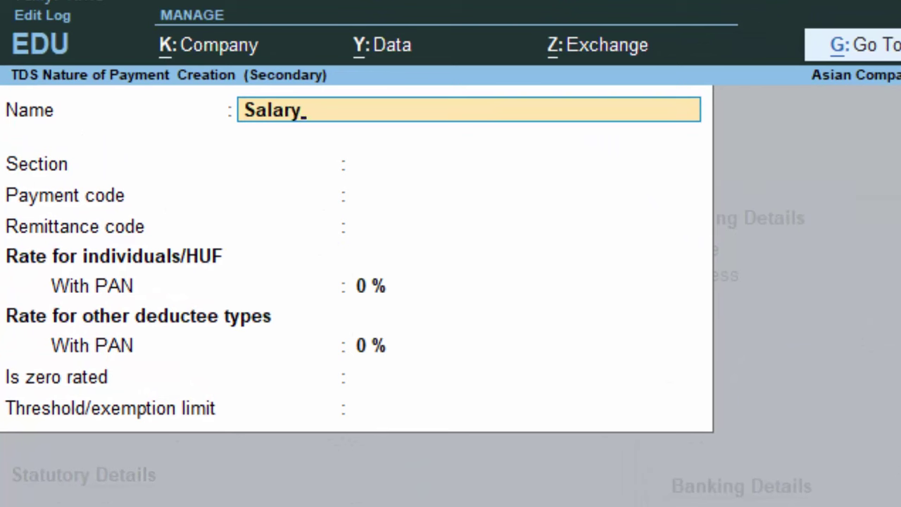
{"action": "key", "text": "BackSpace"}
{"action": "key", "text": "BackSpace"}
{"action": "key", "text": "BackSpace"}
{"action": "key", "text": "BackSpace"}
{"action": "key", "text": "BackSpace"}
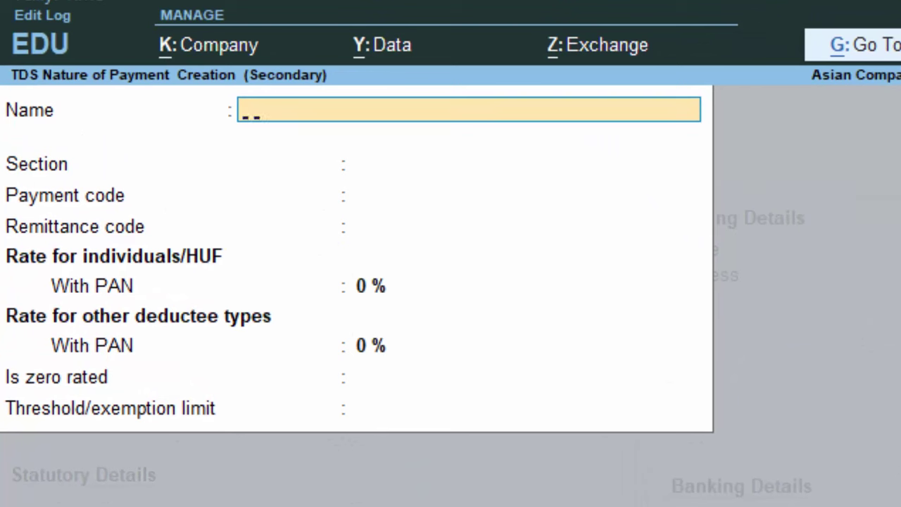
{"action": "type", "text": "TDS on S"}
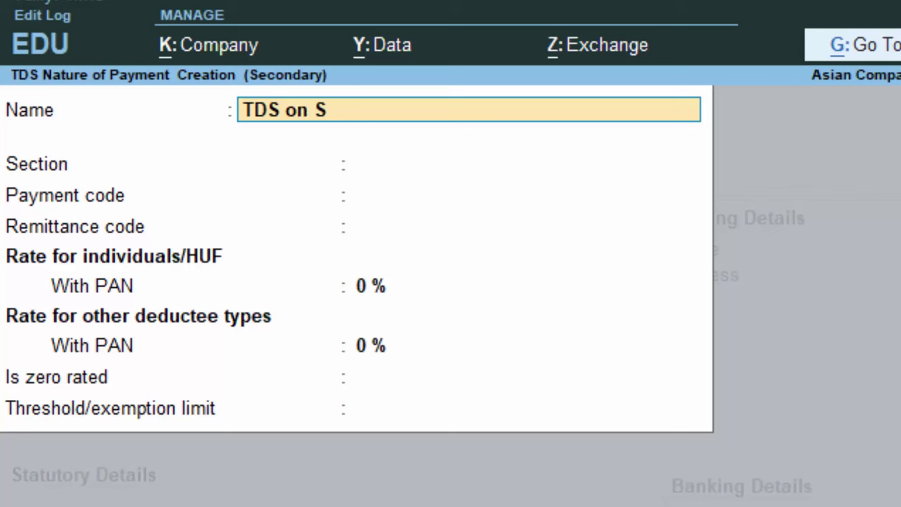
{"action": "type", "text": "alary"}
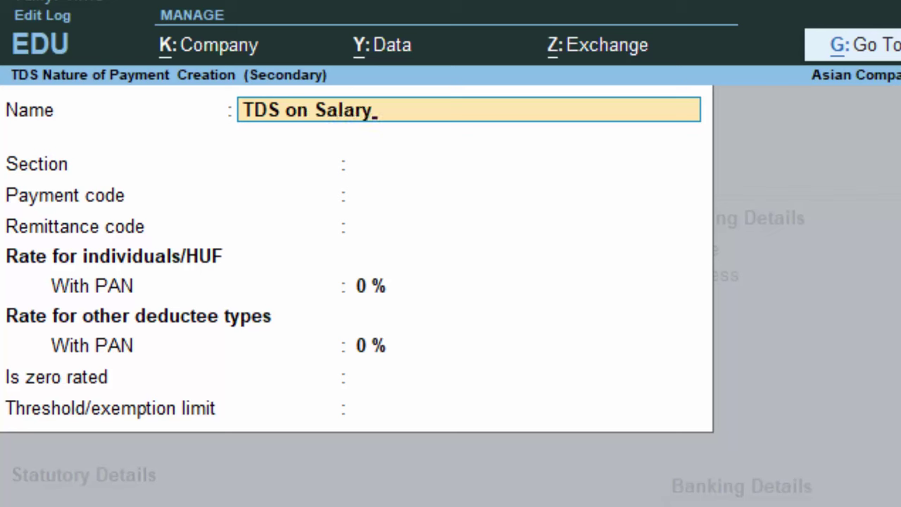
{"action": "key", "text": "Return"}
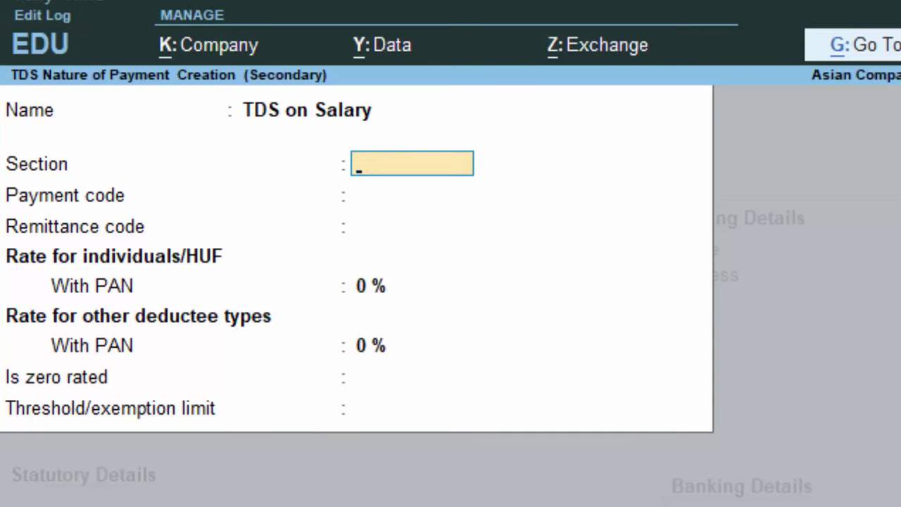
{"action": "type", "text": "192"}
{"action": "key", "text": "Return"}
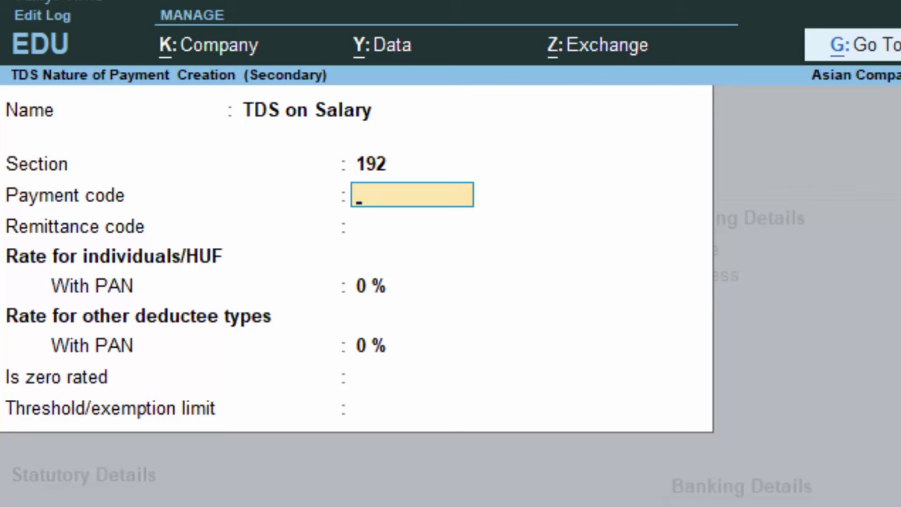
{"action": "type", "text": "456"}
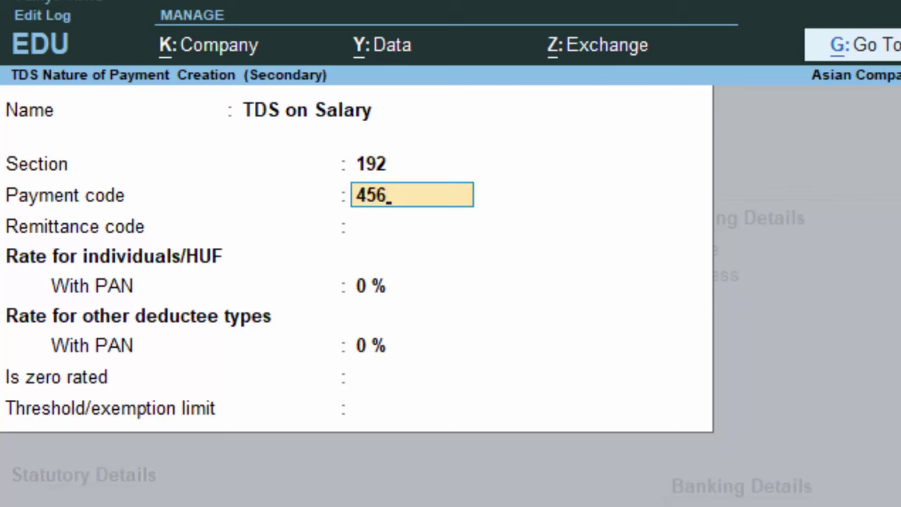
{"action": "key", "text": "Return"}
{"action": "type", "text": "890"}
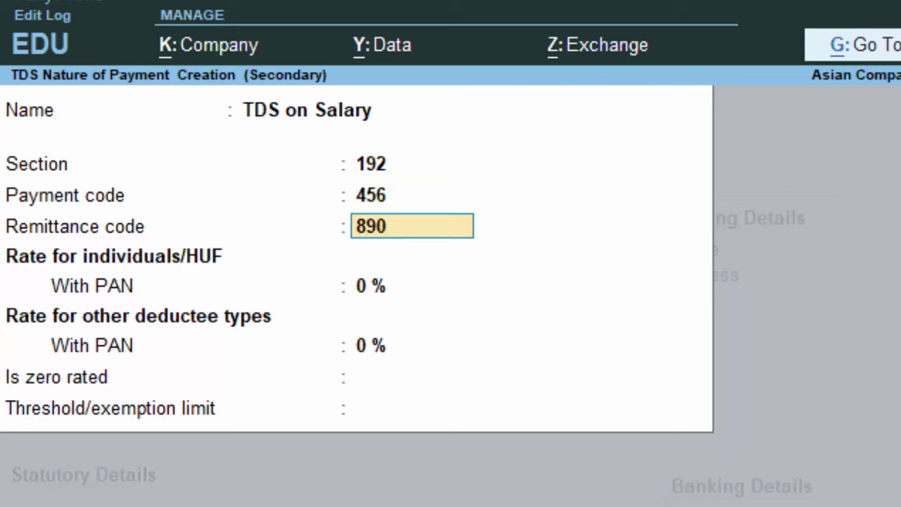
{"action": "key", "text": "Return"}
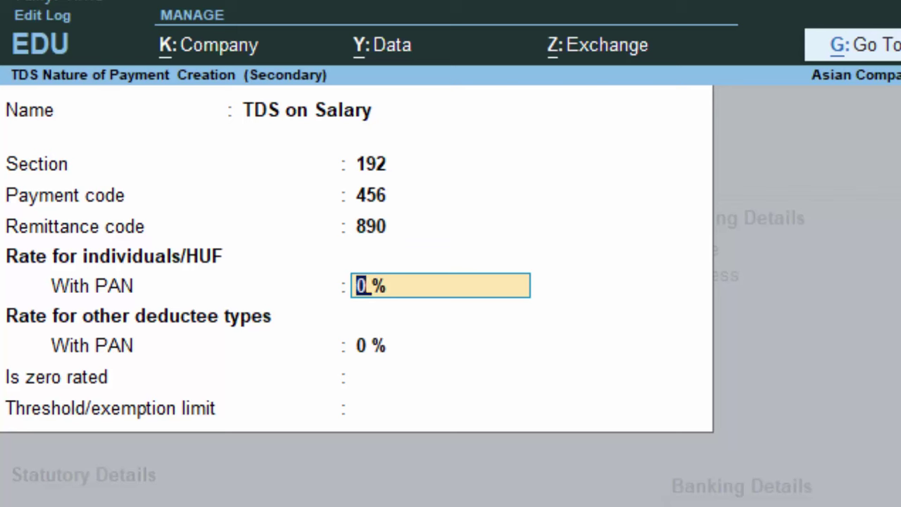
- Set both With PAN rates to 20% and the threshold to 250000
{"action": "type", "text": "20"}
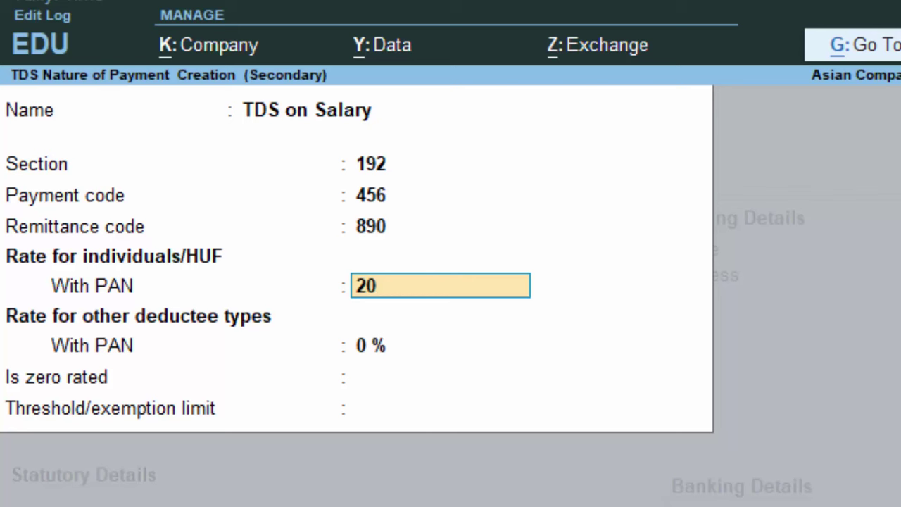
{"action": "key", "text": "Return"}
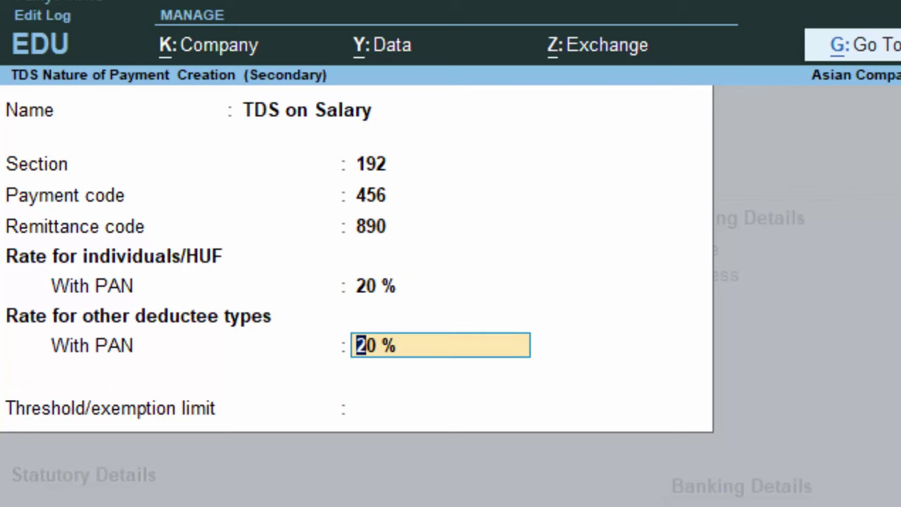
{"action": "key", "text": "Return"}
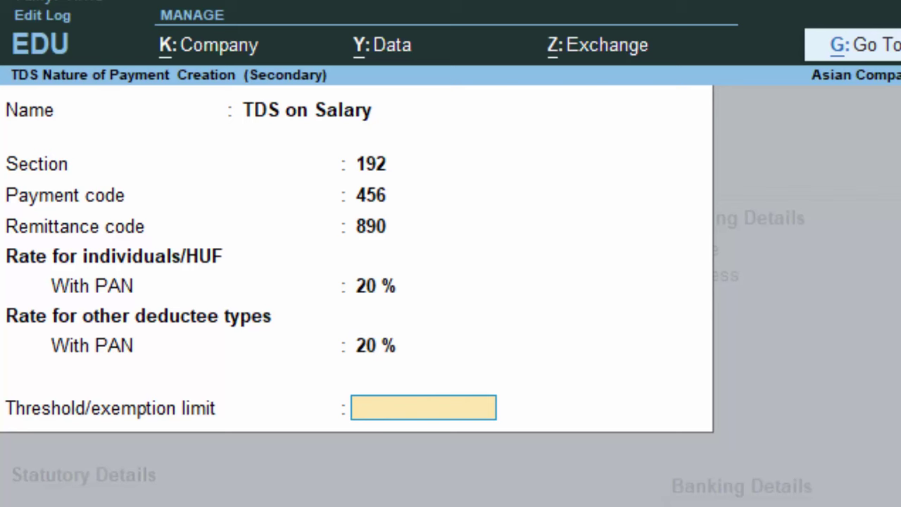
{"action": "type", "text": "5"}
{"action": "key", "text": "BackSpace"}
{"action": "type", "text": "2500"}
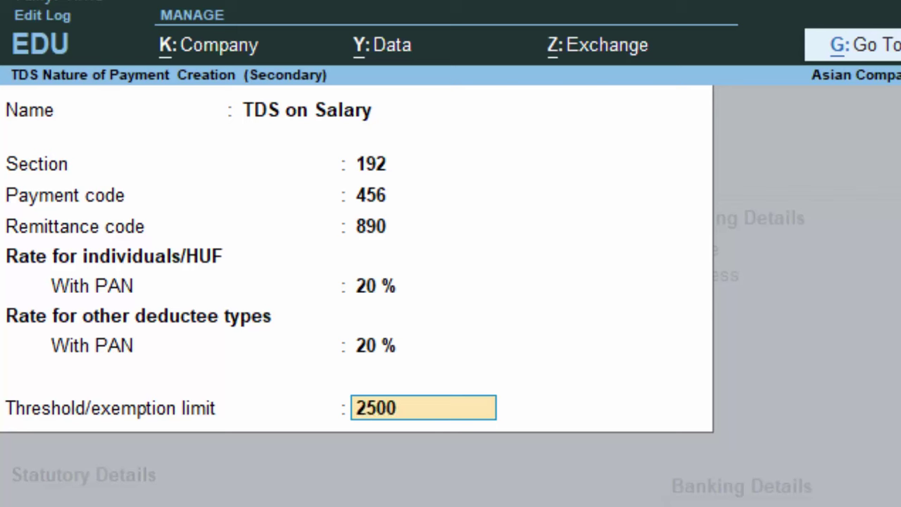
{"action": "type", "text": "00"}
{"action": "key", "text": "Return"}
- Save the TDS on Salary nature and Salary ledger, then debit Salary 6,00,000
{"action": "key", "text": "Return"}
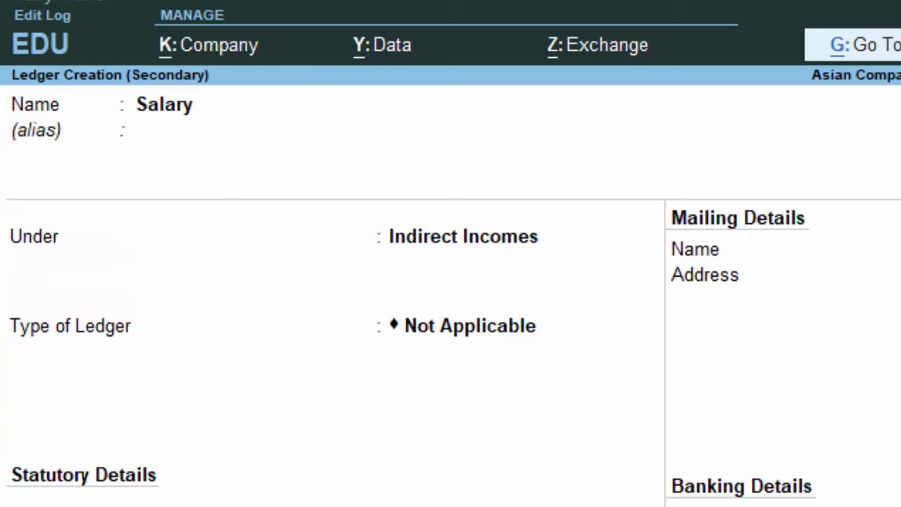
{"action": "key", "text": "Return"}
{"action": "key", "text": "Return"}
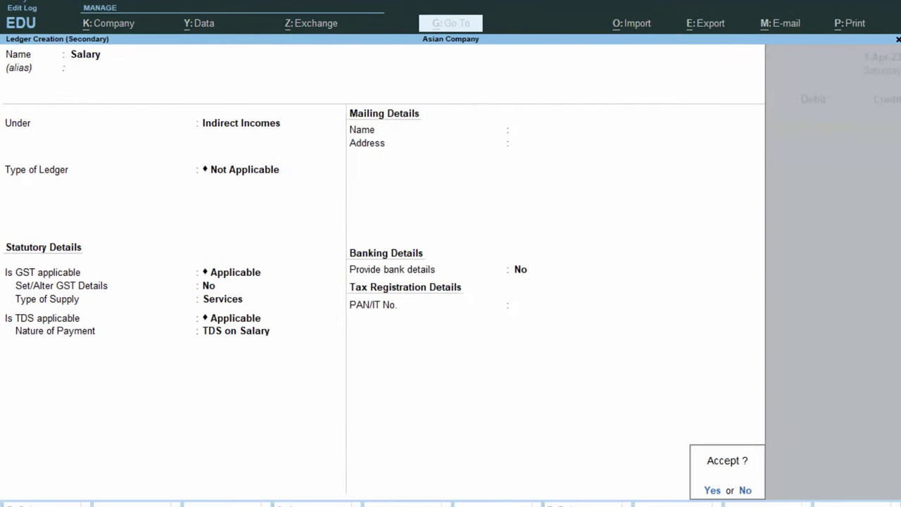
{"action": "key", "text": "Return"}
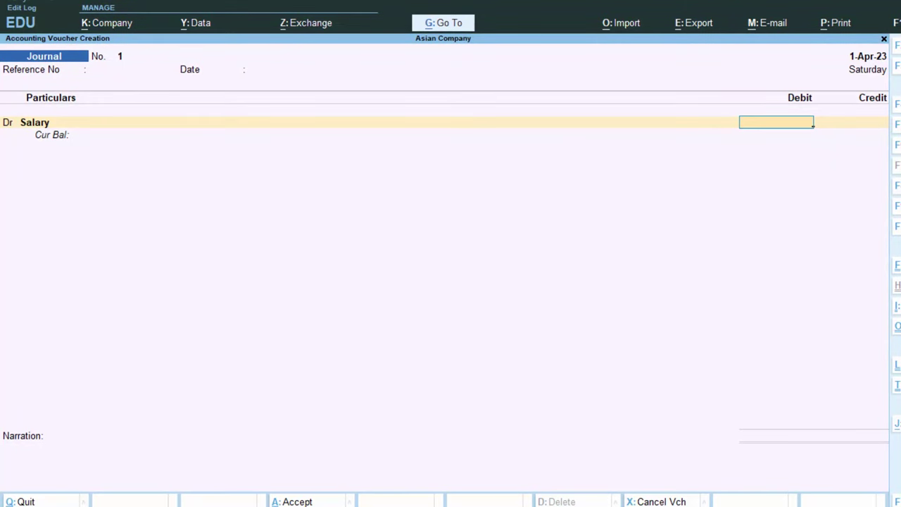
{"action": "type", "text": "5"}
{"action": "key", "text": "BackSpace"}
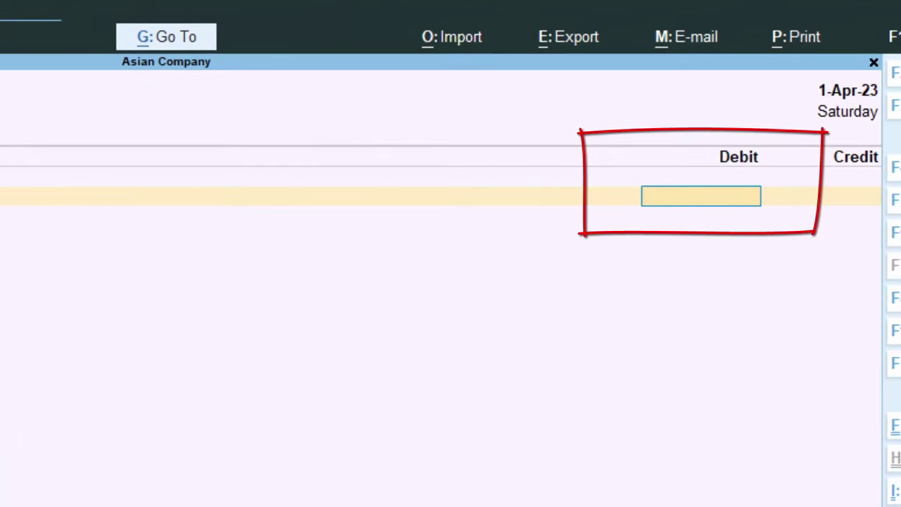
{"action": "type", "text": "6000"}
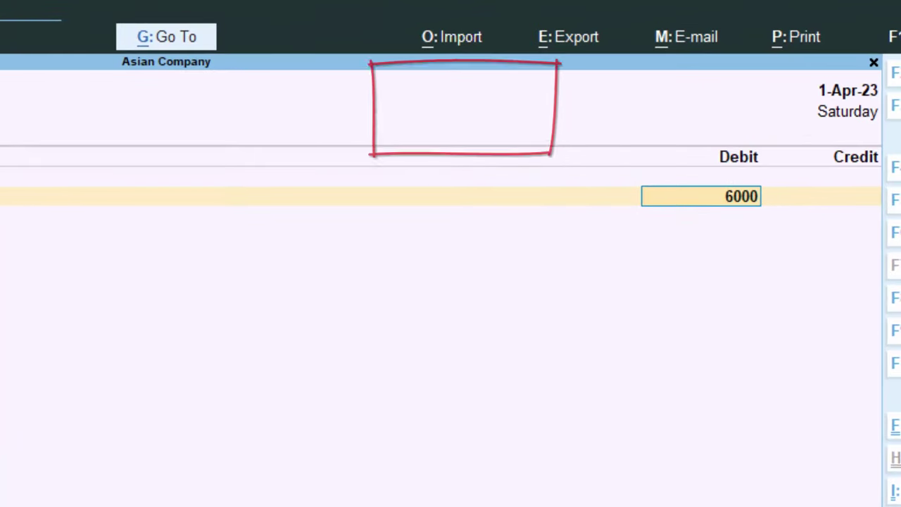
{"action": "type", "text": "00"}
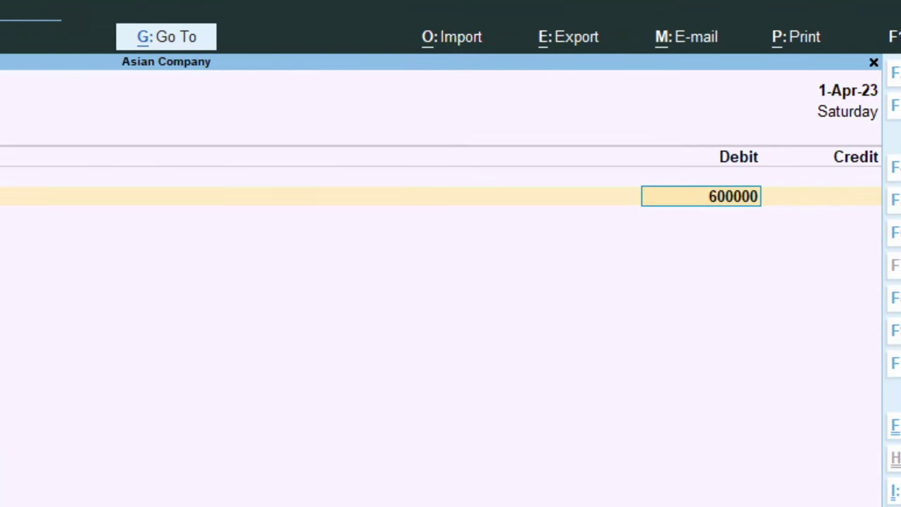
{"action": "key", "text": "Return"}
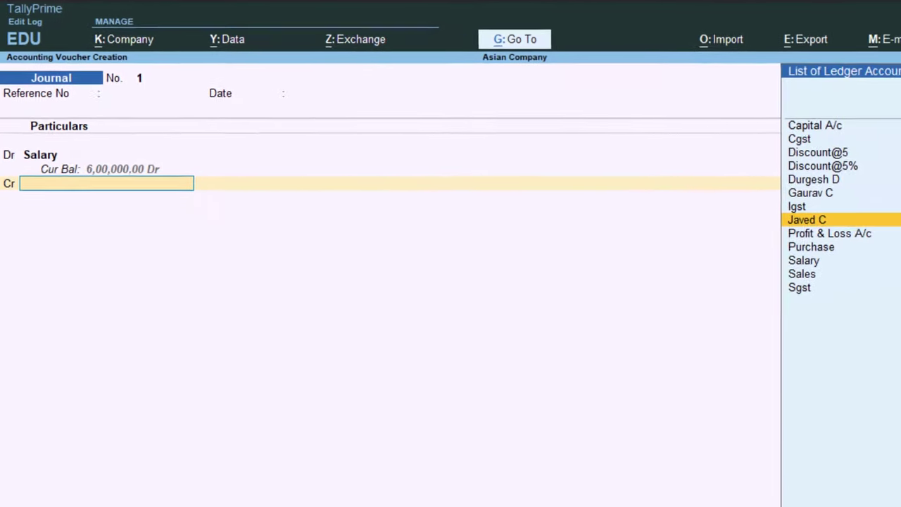
- Credit the employee 4,80,000 with a New Ref 1 bill line of 6,00,000.00 Cr
{"action": "key", "text": "Return"}
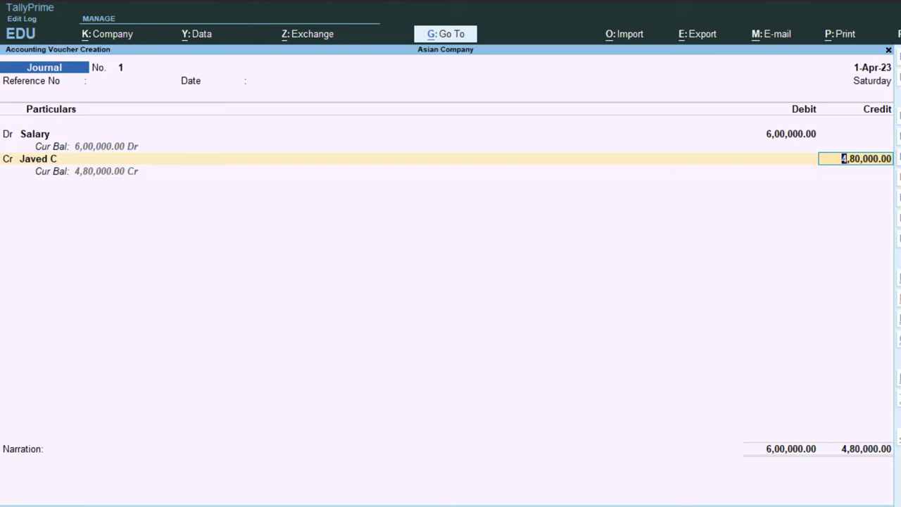
{"action": "key", "text": "Return"}
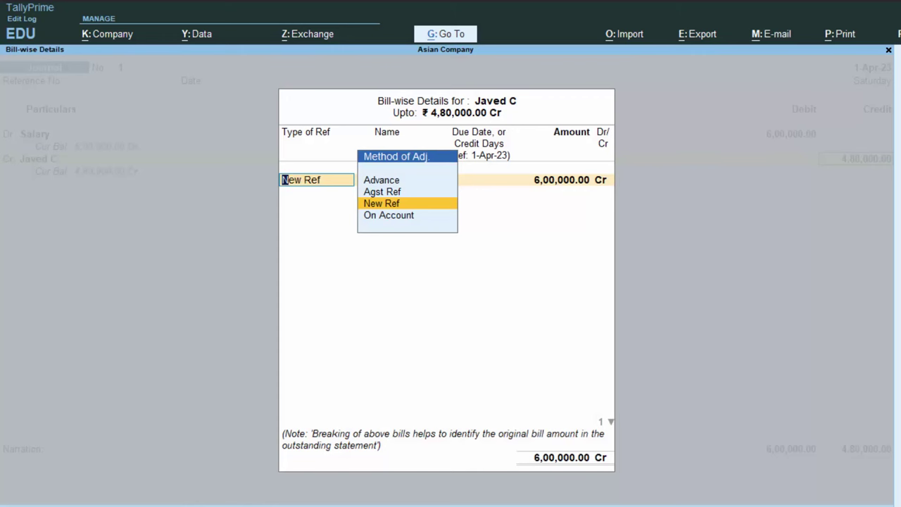
{"action": "key", "text": "Return"}
{"action": "key", "text": "Return"}
{"action": "key", "text": "Return"}
{"action": "key", "text": "Return"}
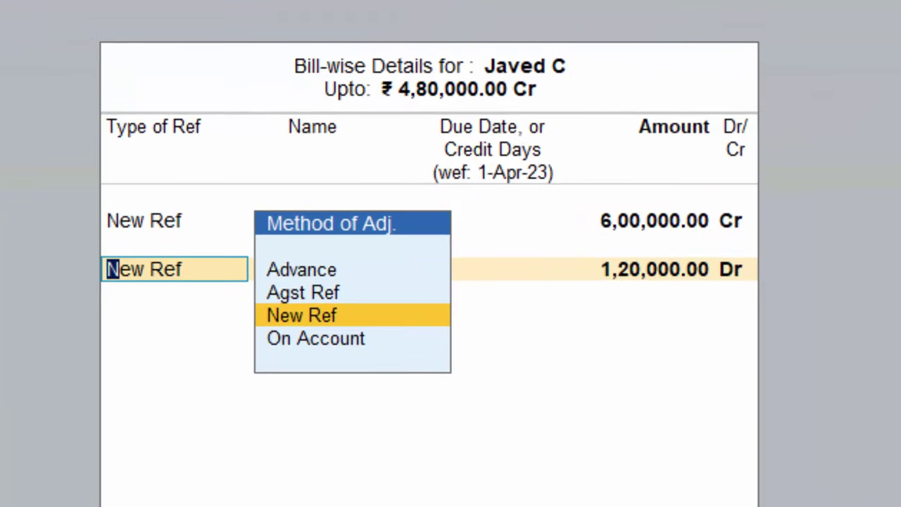
{"action": "key", "text": "Return"}
{"action": "key", "text": "Return"}
{"action": "key", "text": "Return"}
{"action": "key", "text": "Return"}
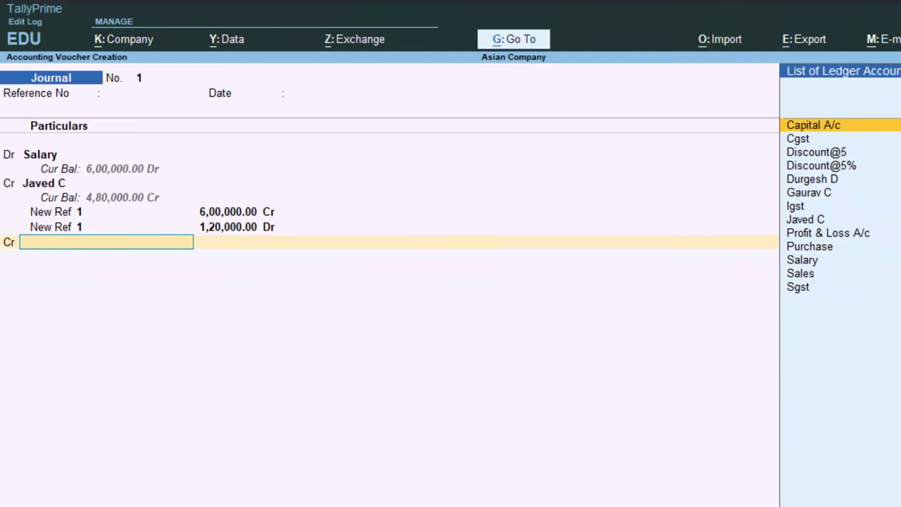
- Create ledger 'Tds' under Duties & Taxes, duty type TDS, nature of payment TDS on Salary
{"action": "key", "text": "alt+c"}
{"action": "type", "text": "Tds"}
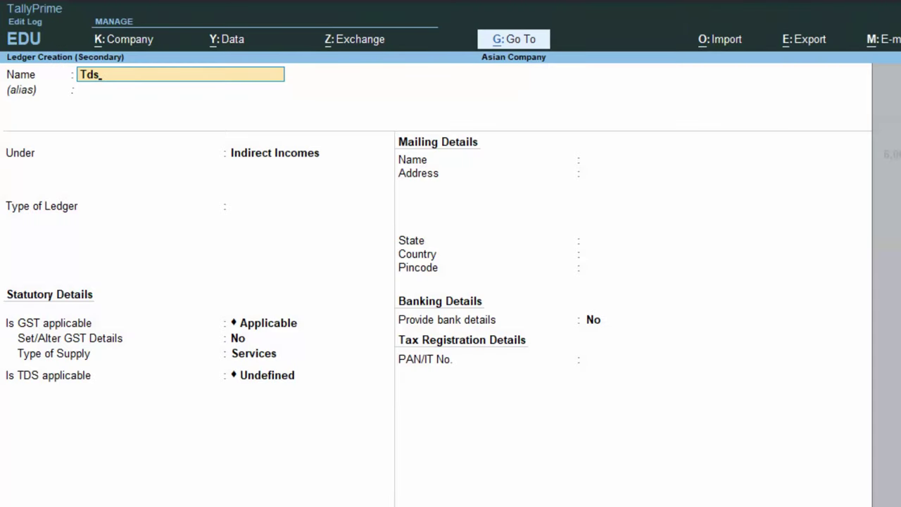
{"action": "key", "text": "Return"}
{"action": "key", "text": "Return"}
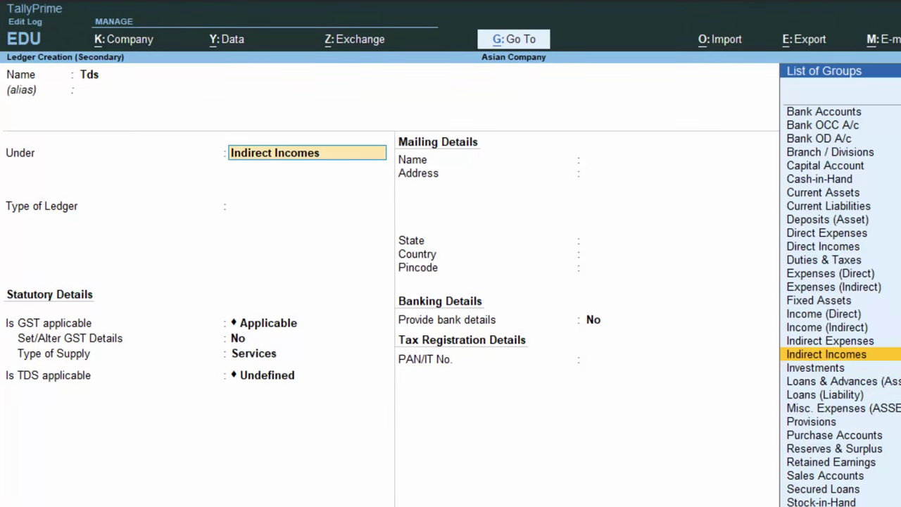
{"action": "type", "text": "D"}
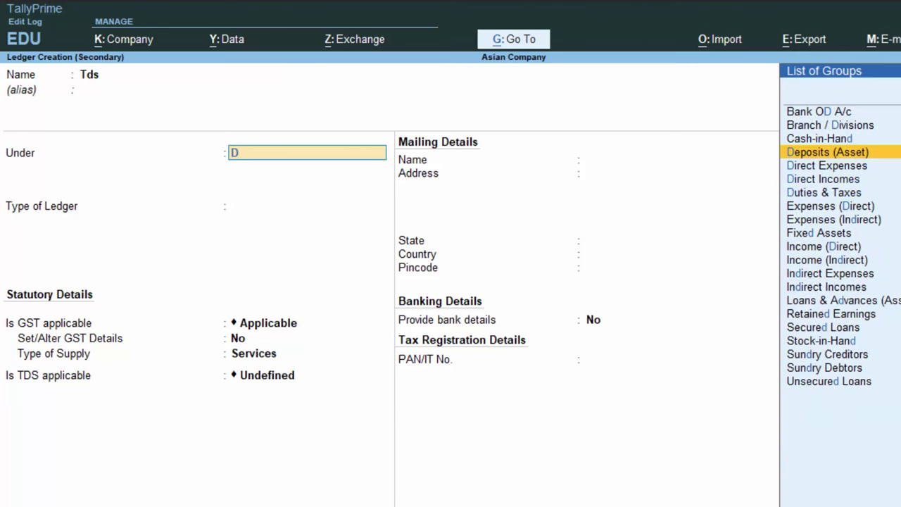
{"action": "key", "text": "Down"}
{"action": "key", "text": "Down"}
{"action": "key", "text": "Down"}
{"action": "key", "text": "Return"}
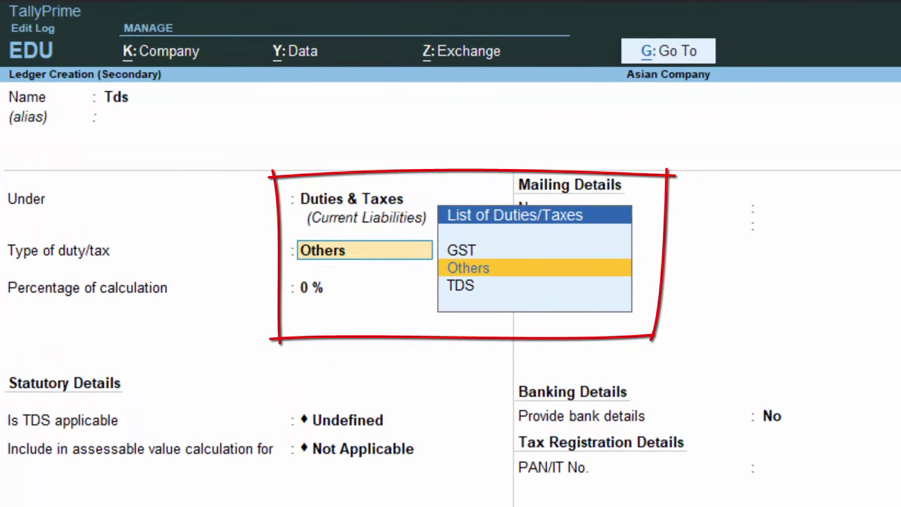
{"action": "key", "text": "Down"}
{"action": "key", "text": "Return"}
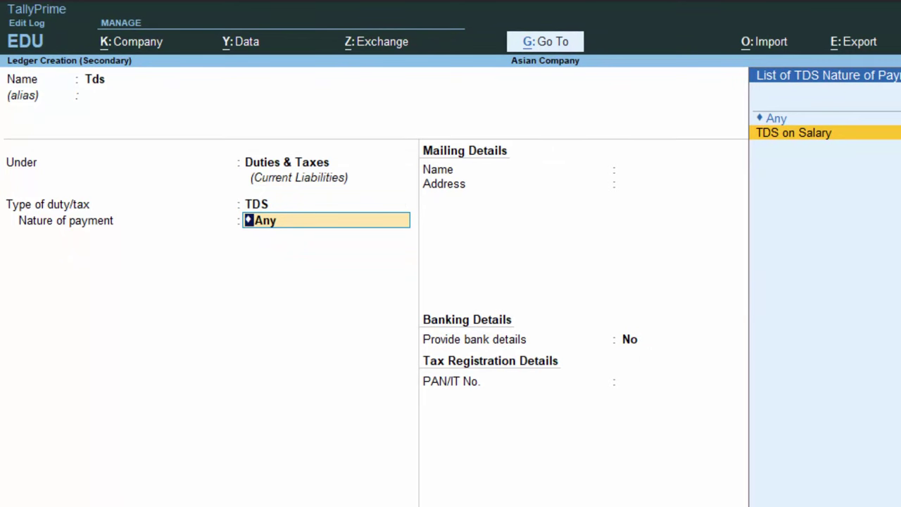
{"action": "key", "text": "Return"}
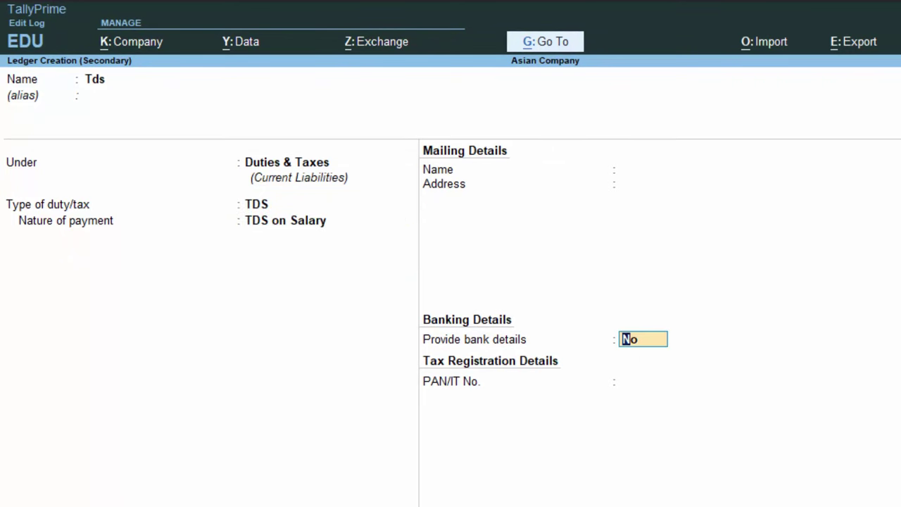
{"action": "key", "text": "Return"}
{"action": "key", "text": "Return"}
{"action": "key", "text": "Return"}
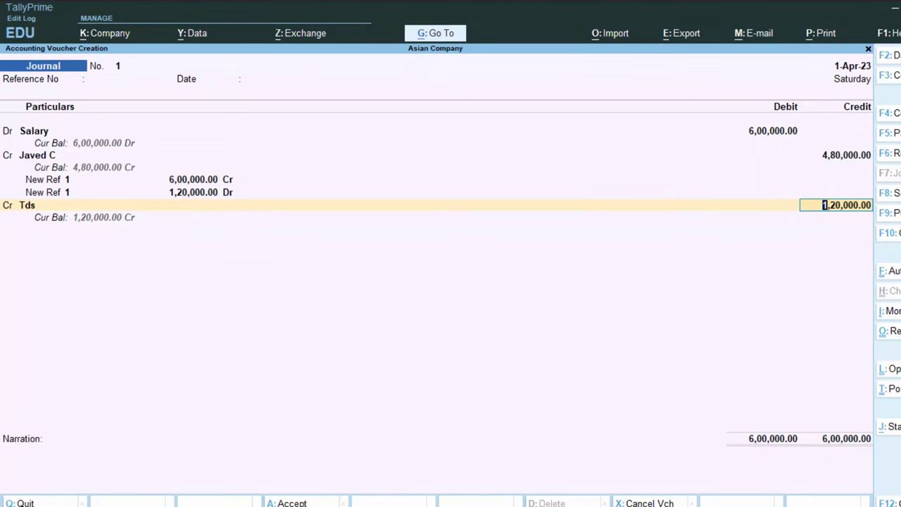
- Credit Tds 1,20,000, add narration 'tds deducted froms salary', and save Journal No. 1
{"action": "key", "text": "Return"}
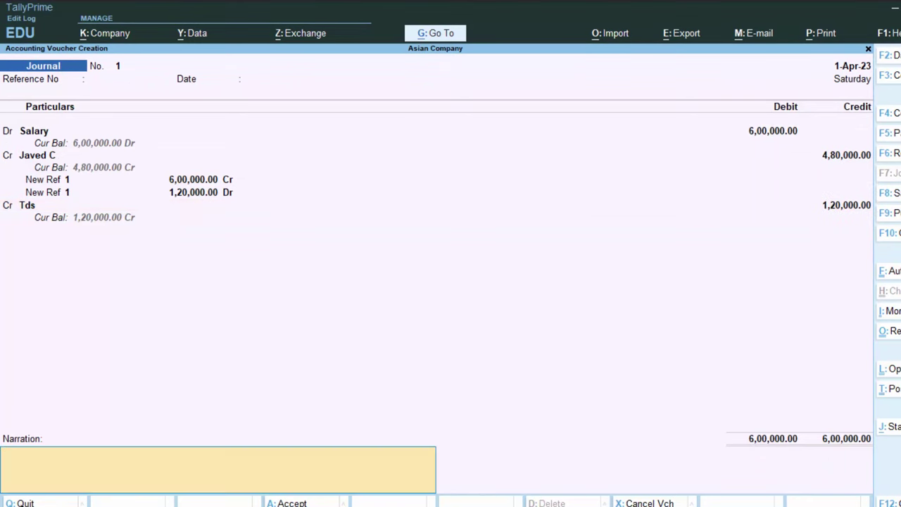
{"action": "type", "text": "tds"}
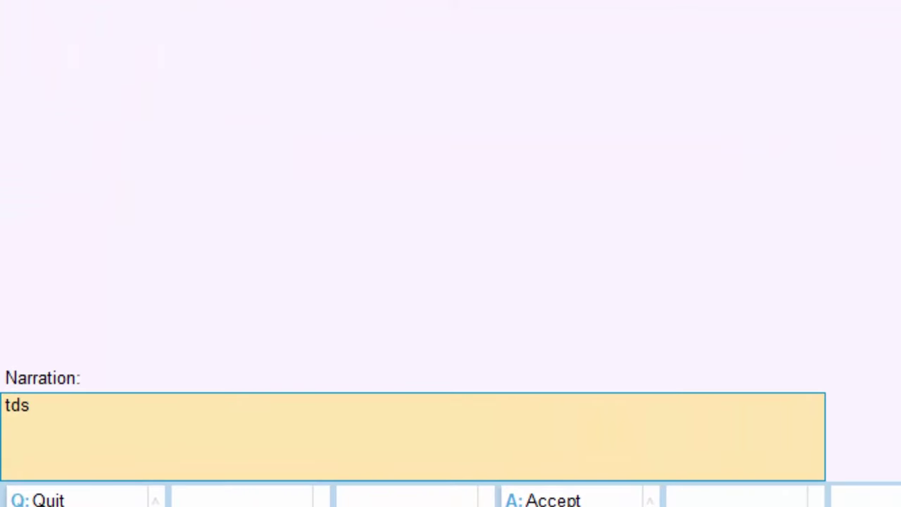
{"action": "type", "text": " deduct"}
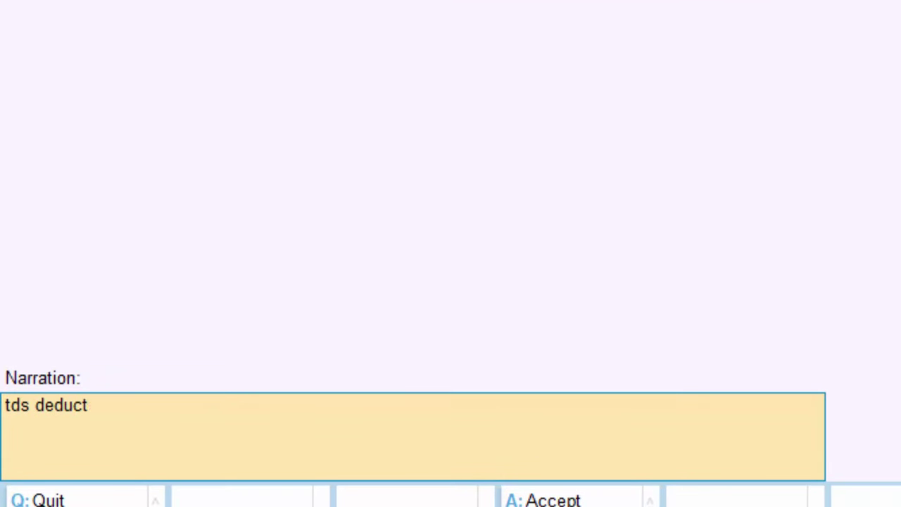
{"action": "type", "text": "ed ."}
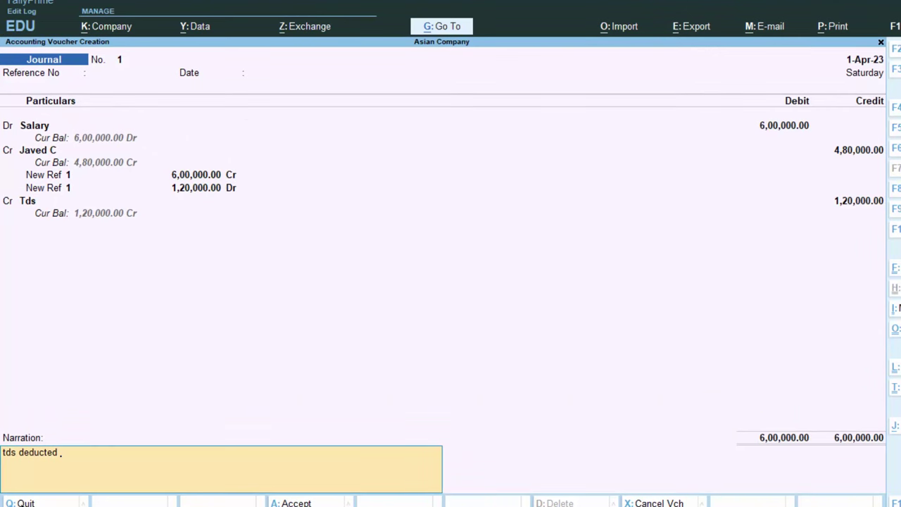
{"action": "type", "text": "froms al"}
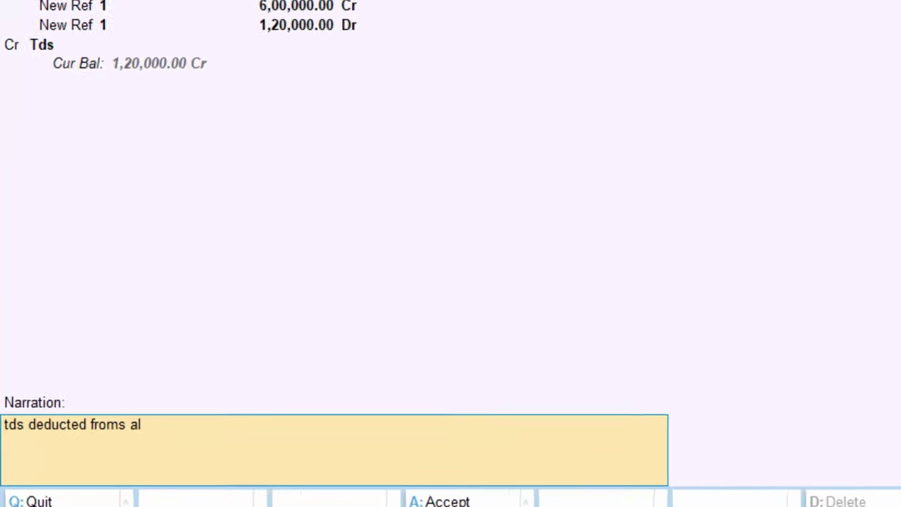
{"action": "type", "text": "ary"}
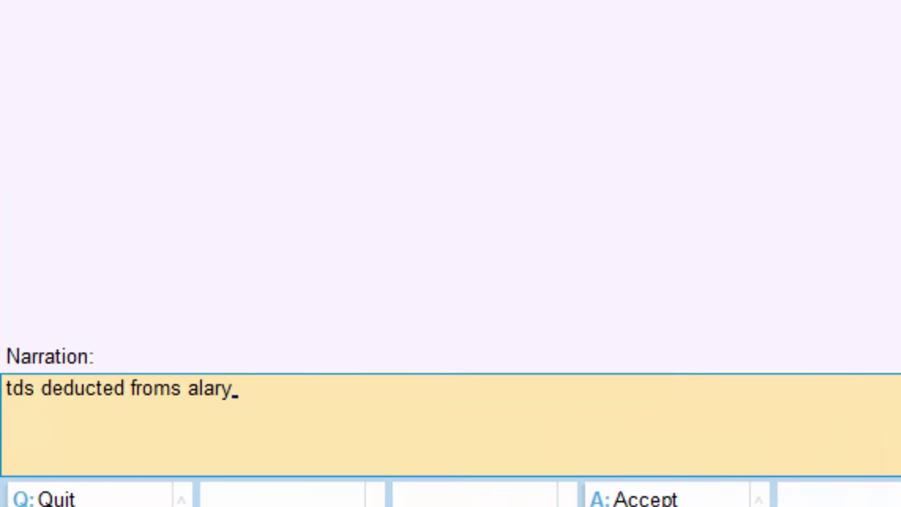
{"action": "key", "text": "BackSpace"}
{"action": "key", "text": "BackSpace"}
{"action": "key", "text": "BackSpace"}
{"action": "key", "text": "BackSpace"}
{"action": "key", "text": "BackSpace"}
{"action": "type", "text": "s"}
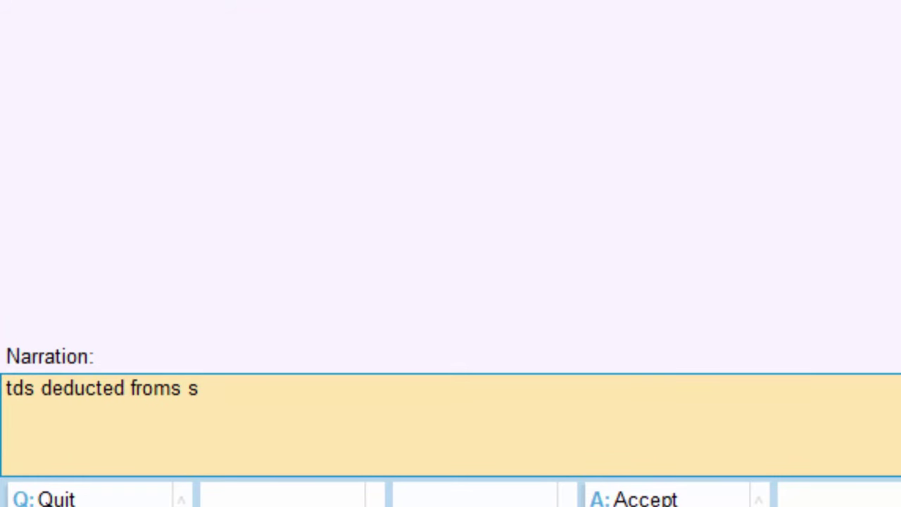
{"action": "type", "text": "alary"}
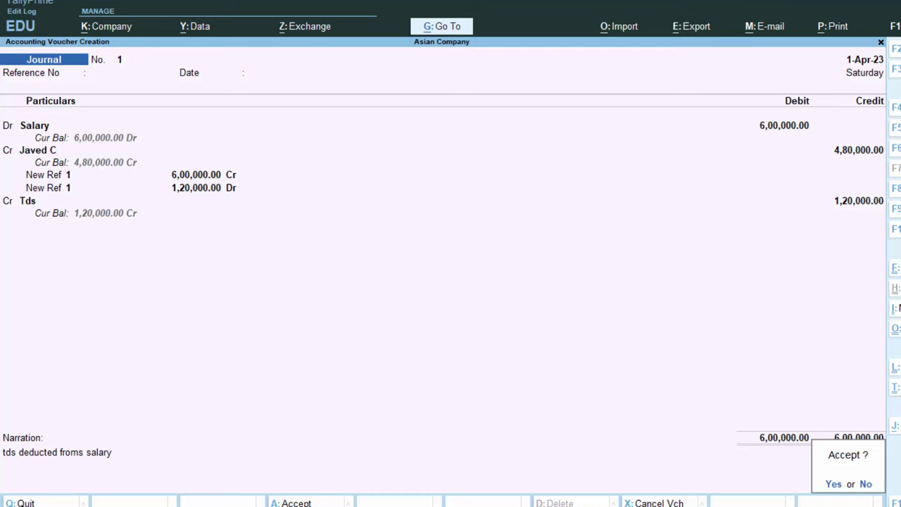
{"action": "key", "text": "y"}
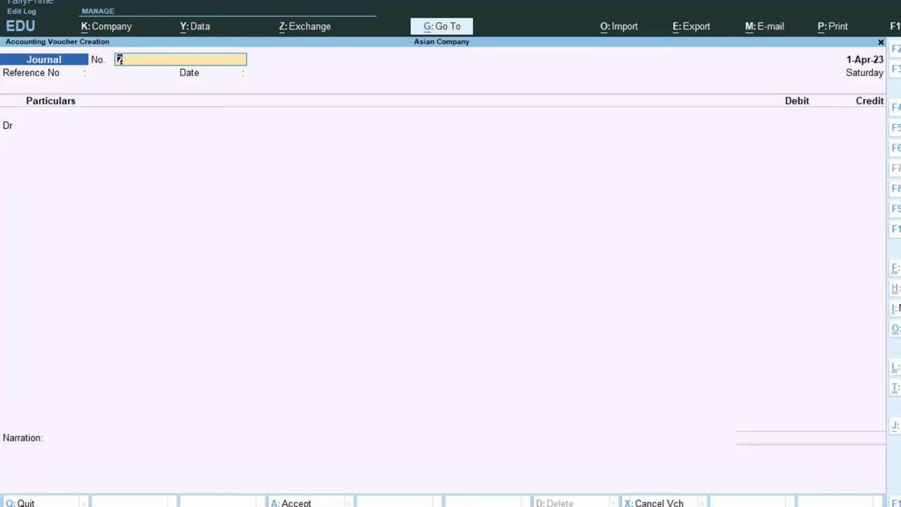
- Quit the blank Journal No. 2 and go to Display More Reports from Gateway of Tally
{"action": "key", "text": "Escape"}
{"action": "key", "text": "y"}
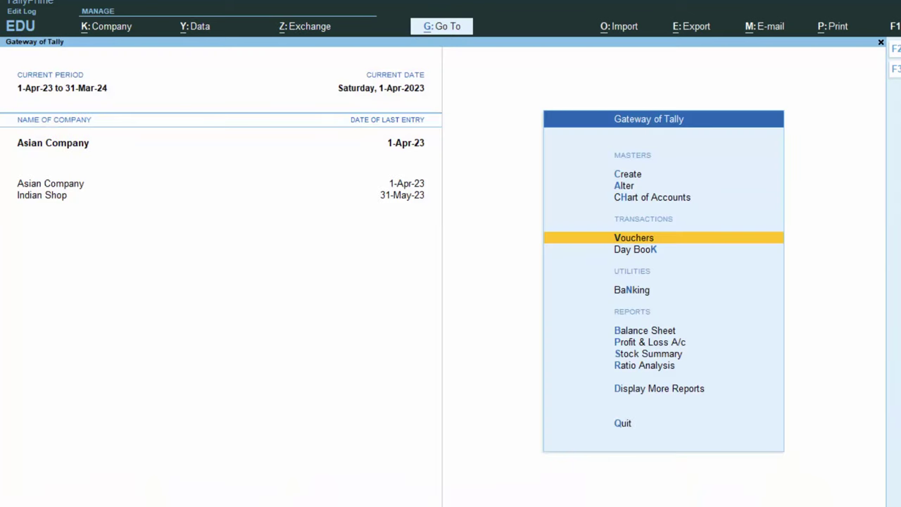
{"action": "key", "text": "k"}
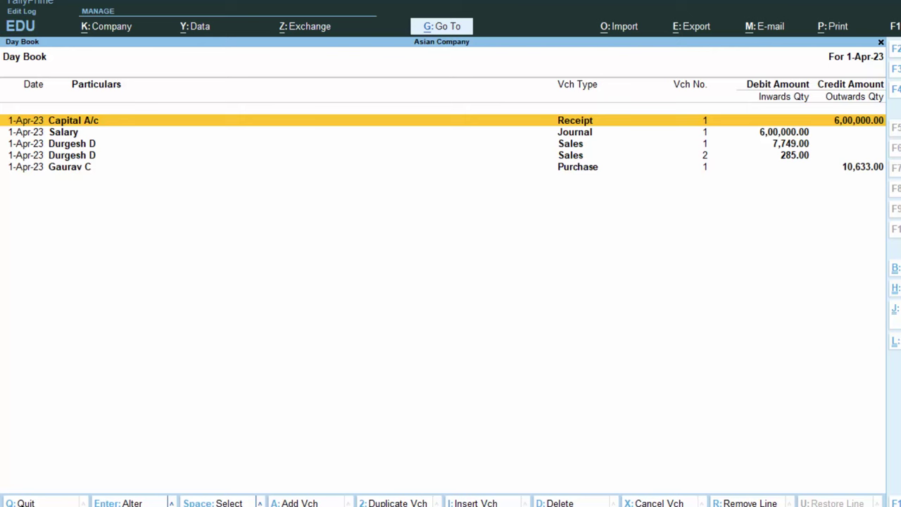
{"action": "key", "text": "Escape"}
{"action": "key", "text": "Escape"}
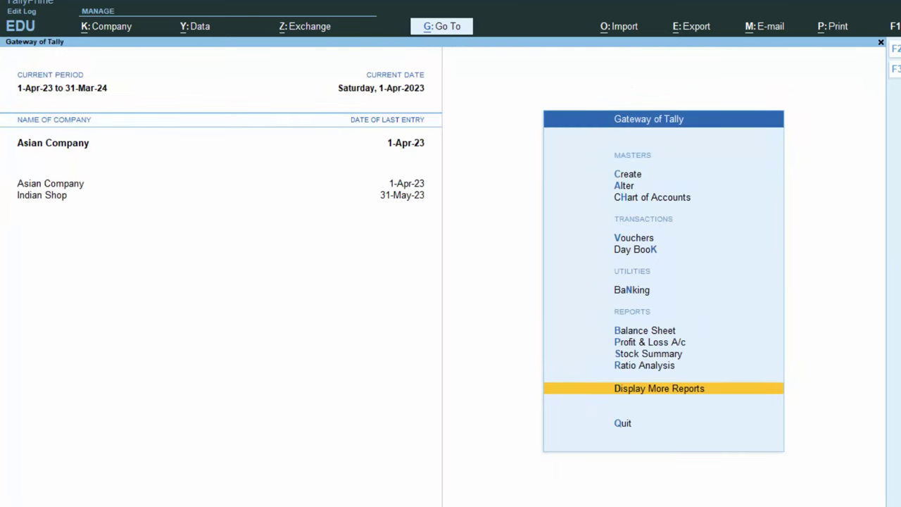
{"action": "key", "text": "Up"}
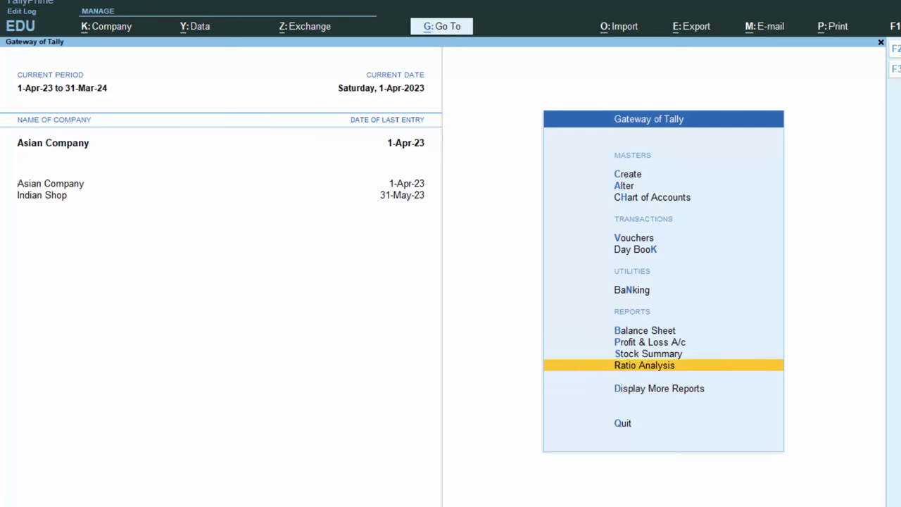
{"action": "key", "text": "Down"}
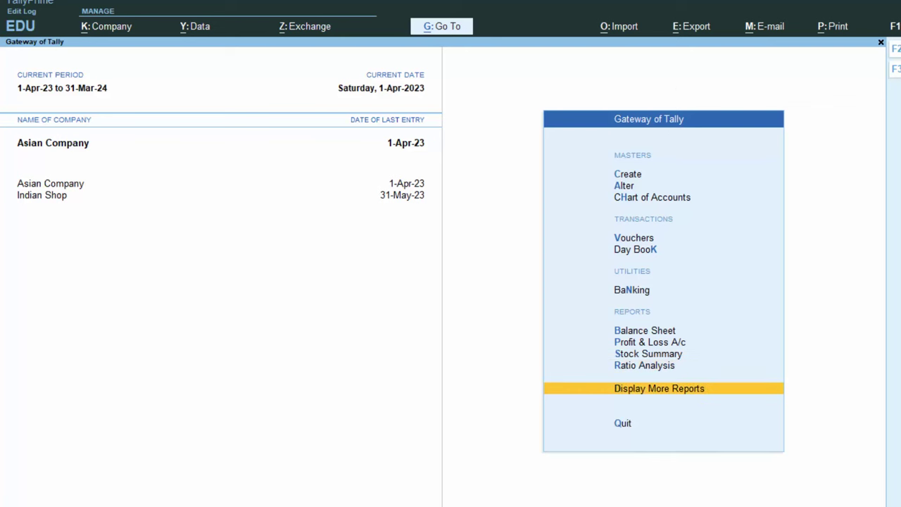
{"action": "key", "text": "Return"}
- Open Salary Journal No. 1 from the 1-Apr-23 Day Book
{"action": "key", "text": "d"}
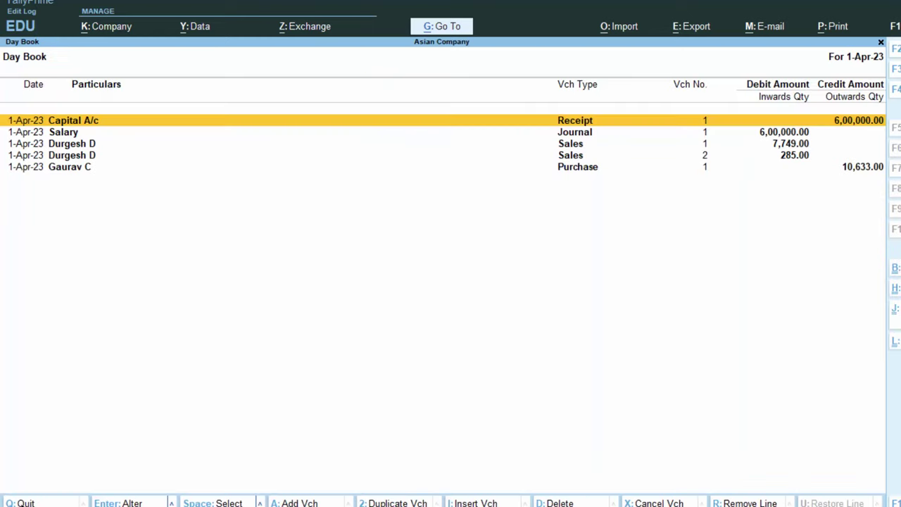
{"action": "key", "text": "Down"}
{"action": "key", "text": "Down"}
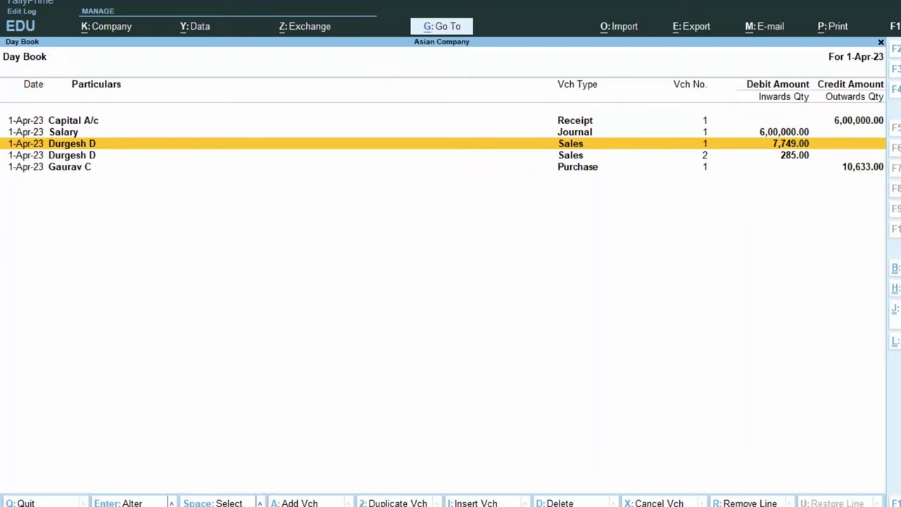
{"action": "key", "text": "Up"}
{"action": "key", "text": "Return"}
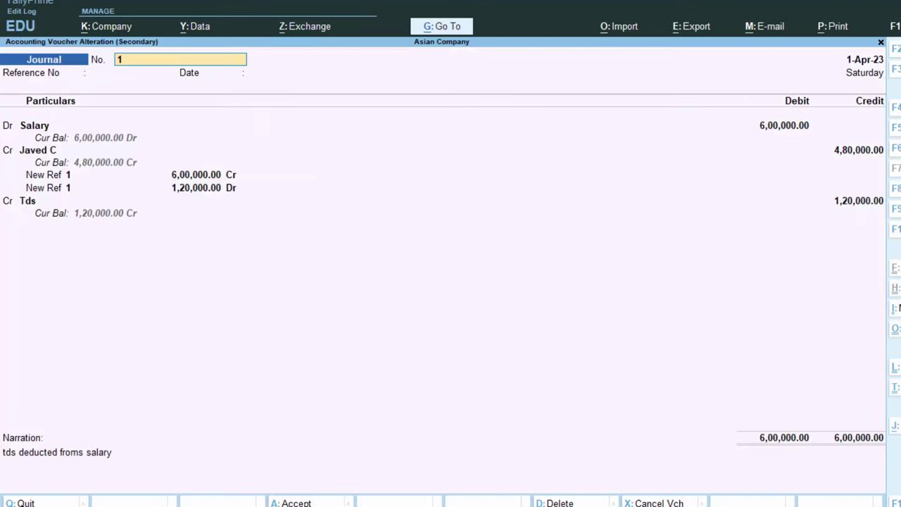
- Print-preview the current voucher, zoom in, then close the preview
{"action": "key", "text": "alt+p"}
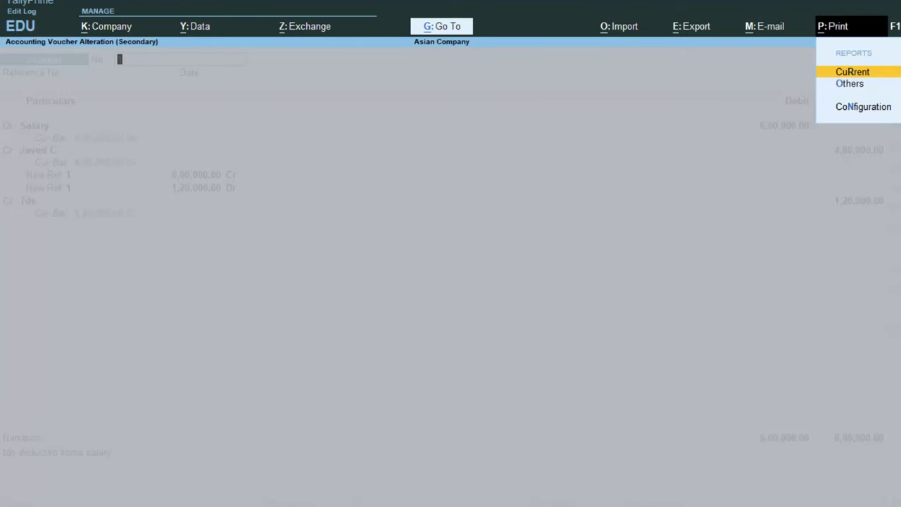
{"action": "key", "text": "Return"}
{"action": "key", "text": "i"}
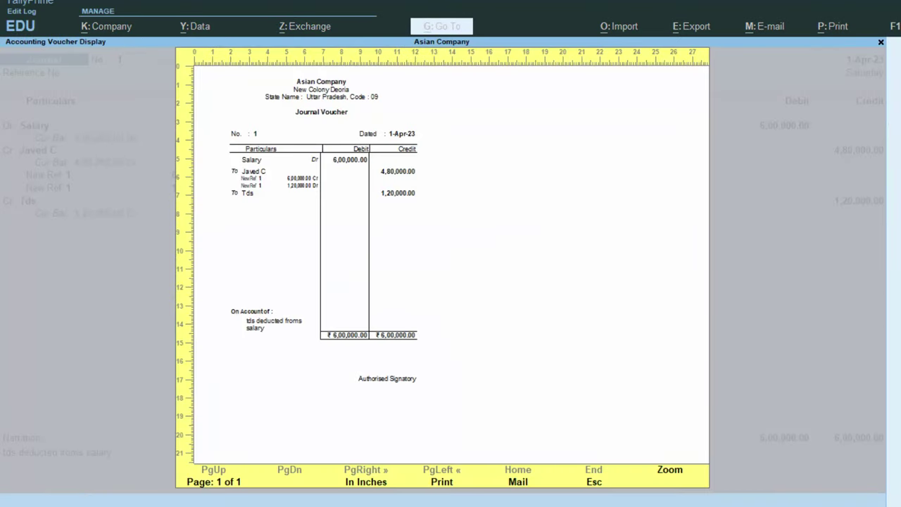
{"action": "left_click", "coordinate": [677, 475]}
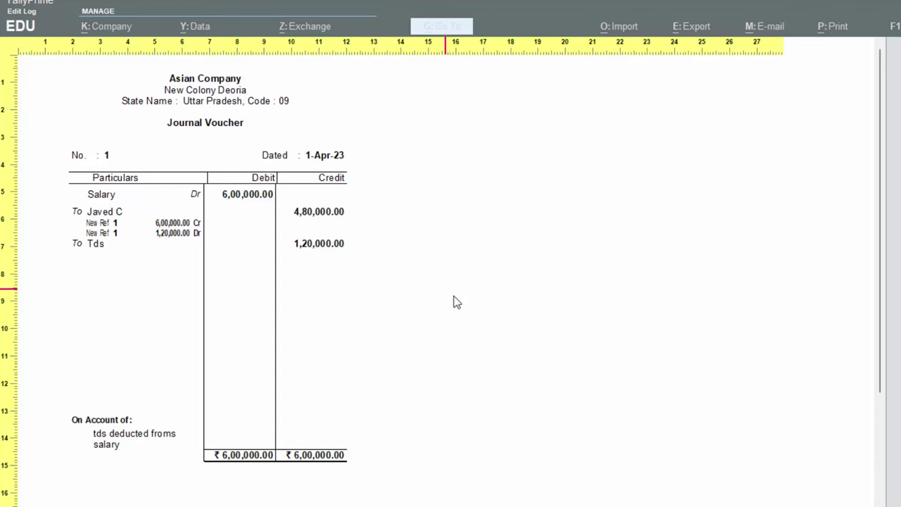
{"action": "key", "text": "Escape"}
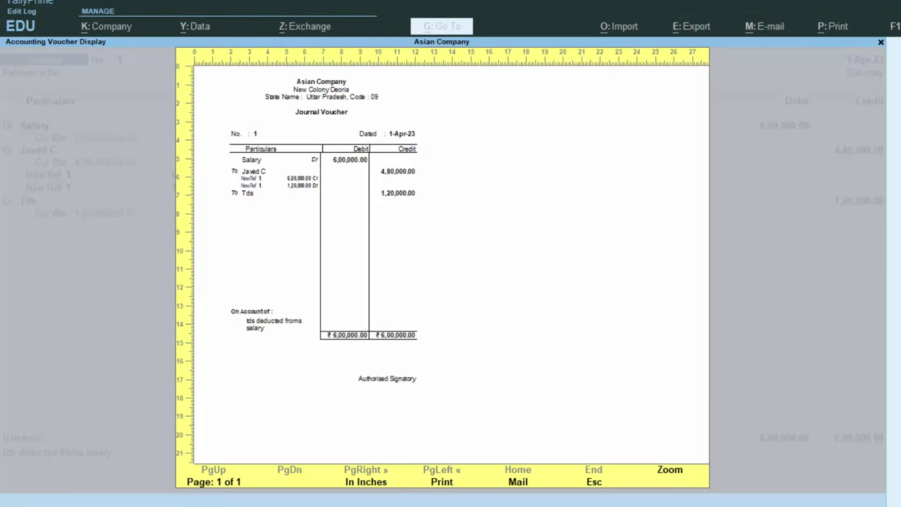
{"action": "key", "text": "Escape"}
{"action": "key", "text": "Escape"}
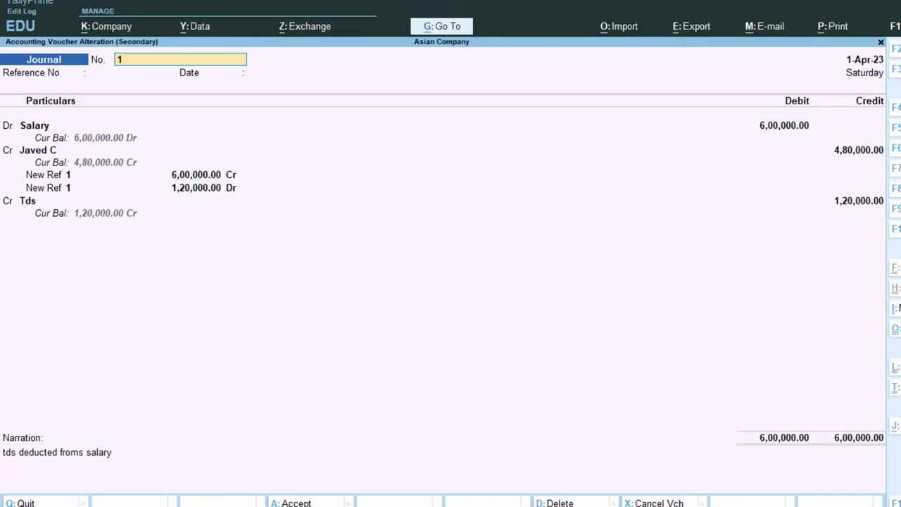
- Quit Journal No. 1 unchanged and start a new Journal voucher
{"action": "left_click", "coordinate": [798, 128]}
{"action": "key", "text": "Escape"}
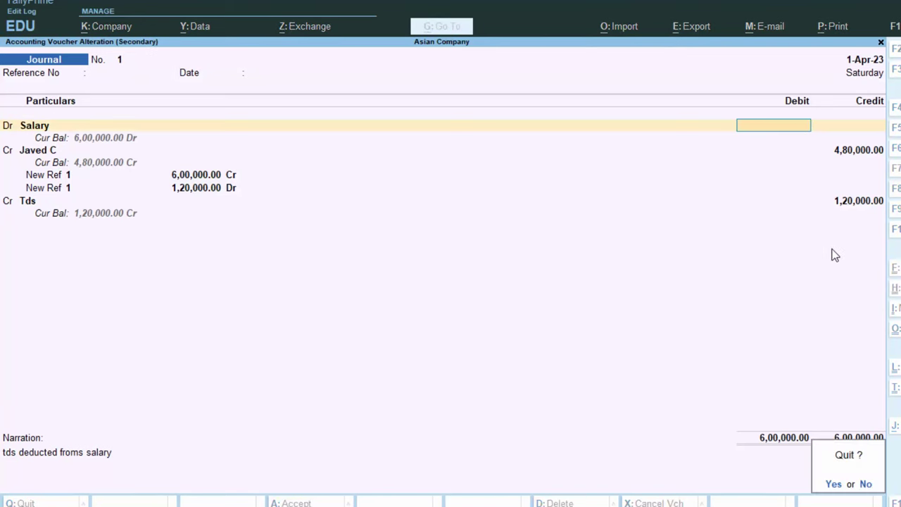
{"action": "key", "text": "y"}
{"action": "key", "text": "Escape"}
{"action": "key", "text": "Escape"}
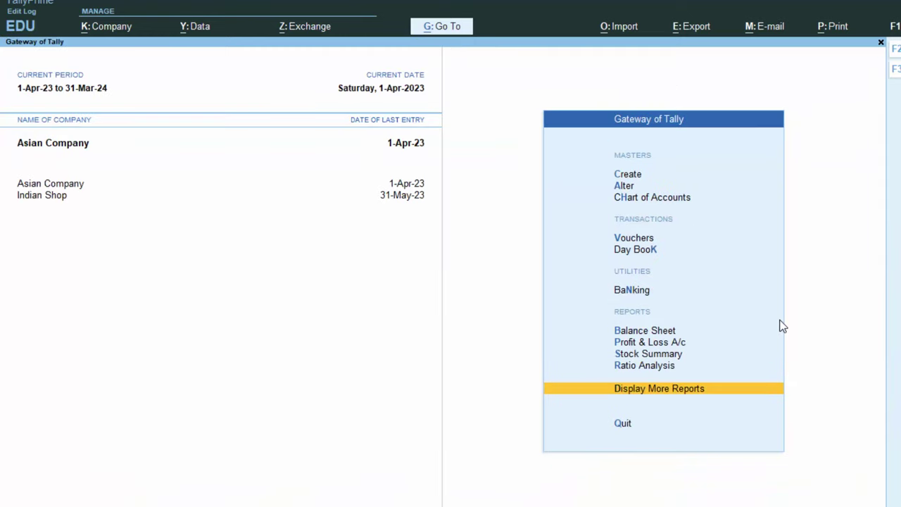
{"action": "key", "text": "v"}
- Enter reference 4534 dated 1-Apr-23 and debit Salary 3,00,000
{"action": "key", "text": "Return"}
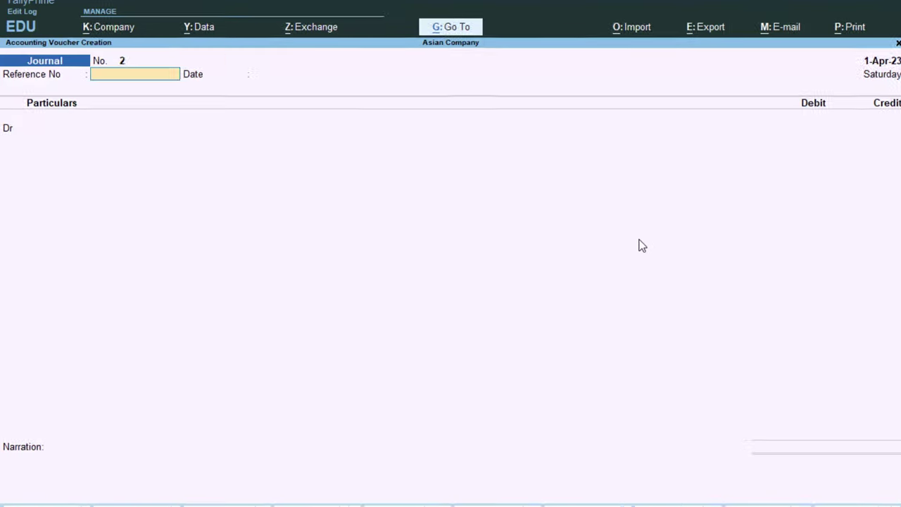
{"action": "type", "text": "4534"}
{"action": "key", "text": "Return"}
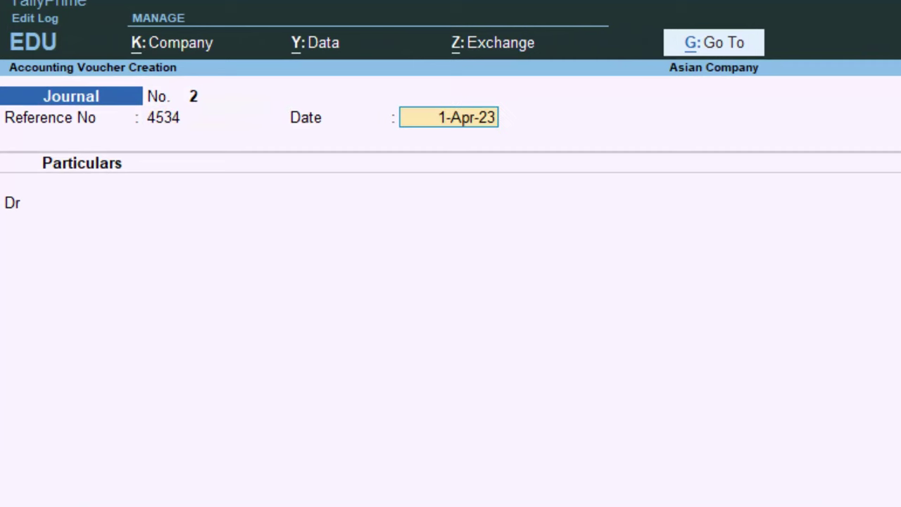
{"action": "key", "text": "Return"}
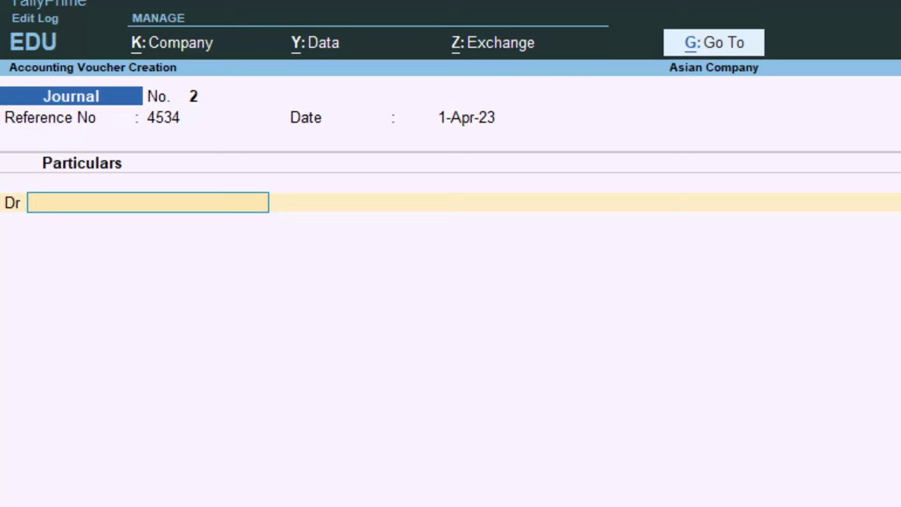
{"action": "key", "text": "Return"}
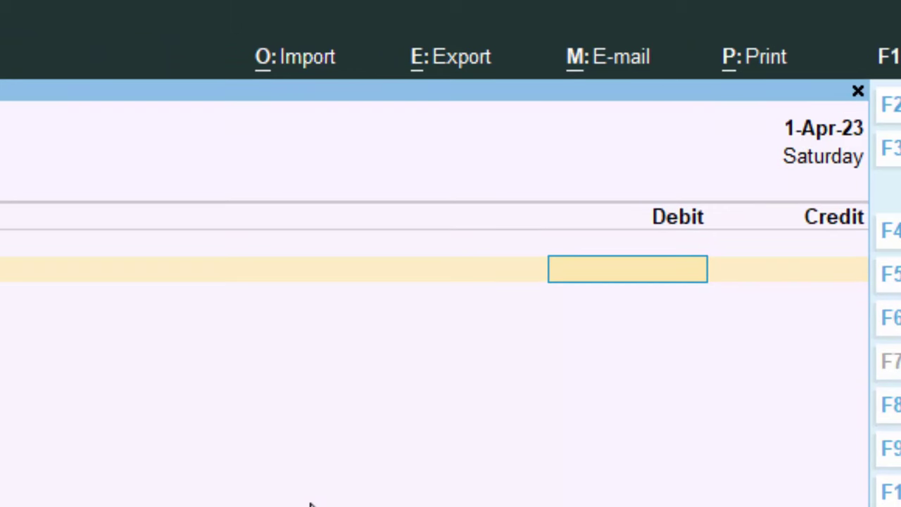
{"action": "type", "text": "30000"}
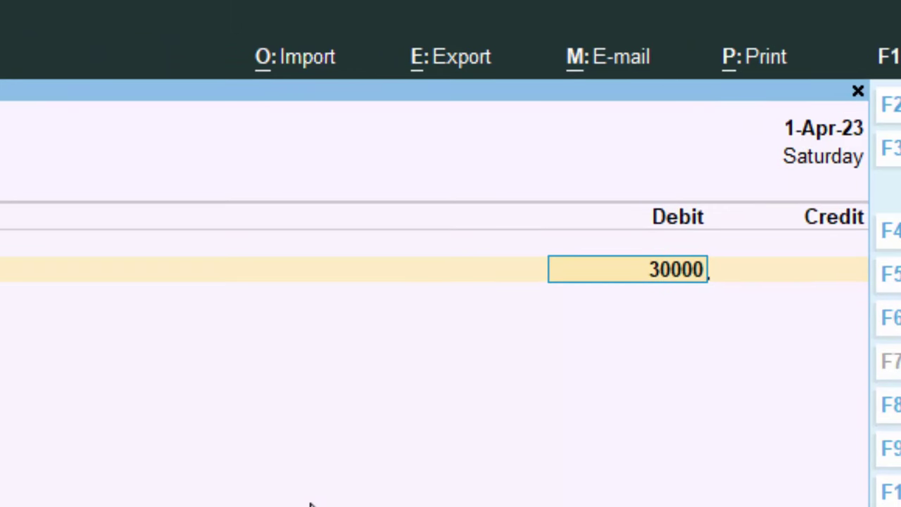
{"action": "type", "text": "0"}
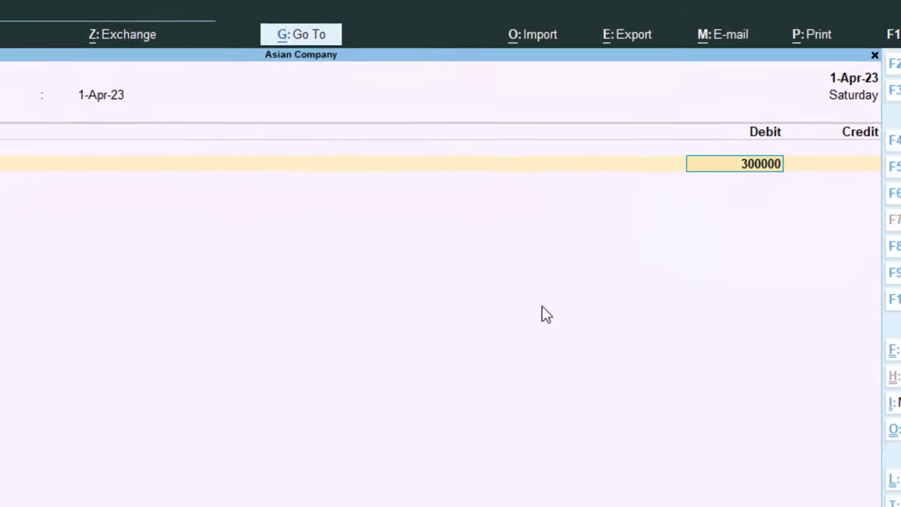
{"action": "key", "text": "Return"}
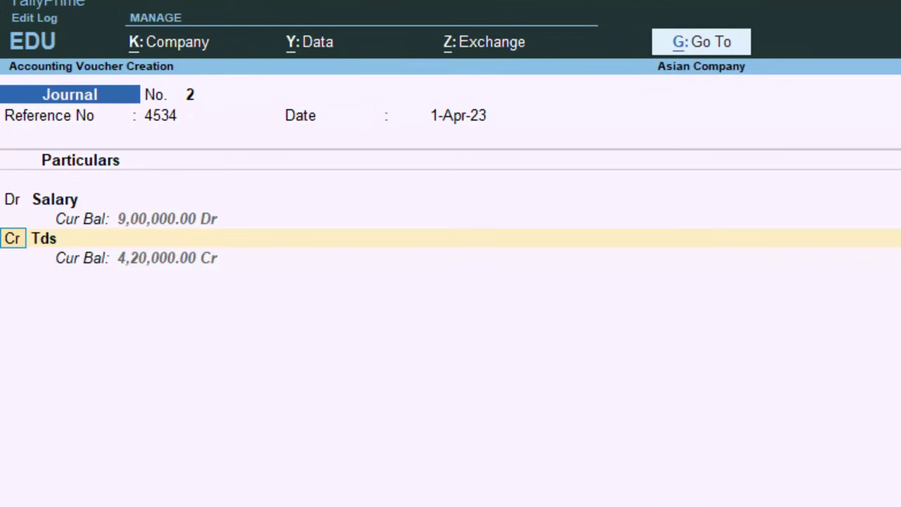
{"action": "key", "text": "Return"}
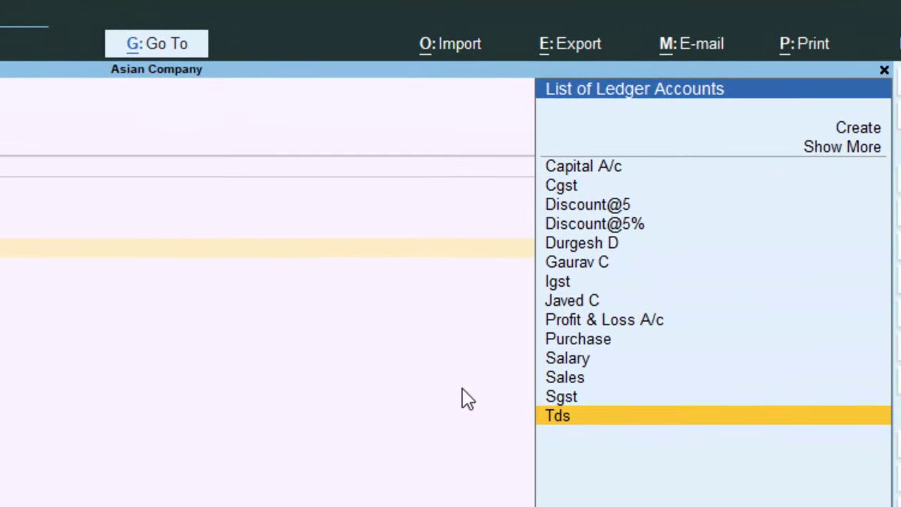
- Create an employee creditor ledger under Sundry Creditors, TDS deductible as Body of Individuals
{"action": "key", "text": "alt+c"}
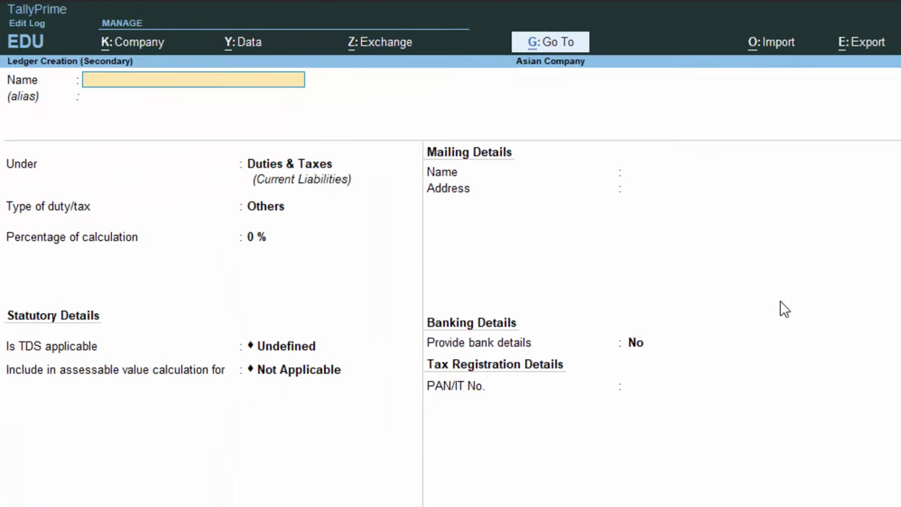
{"action": "type", "text": "Sachi"}
{"action": "type", "text": "n C"}
{"action": "key", "text": "Return"}
{"action": "key", "text": "Return"}
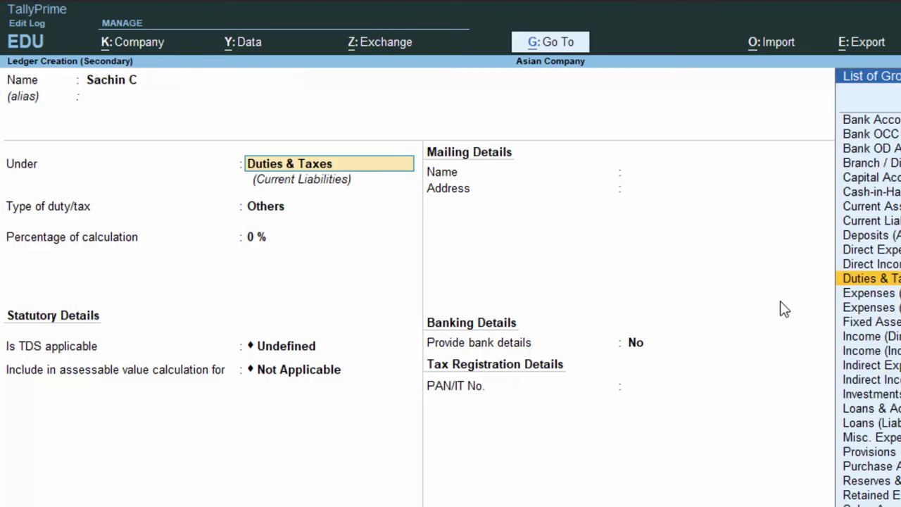
{"action": "type", "text": "S"}
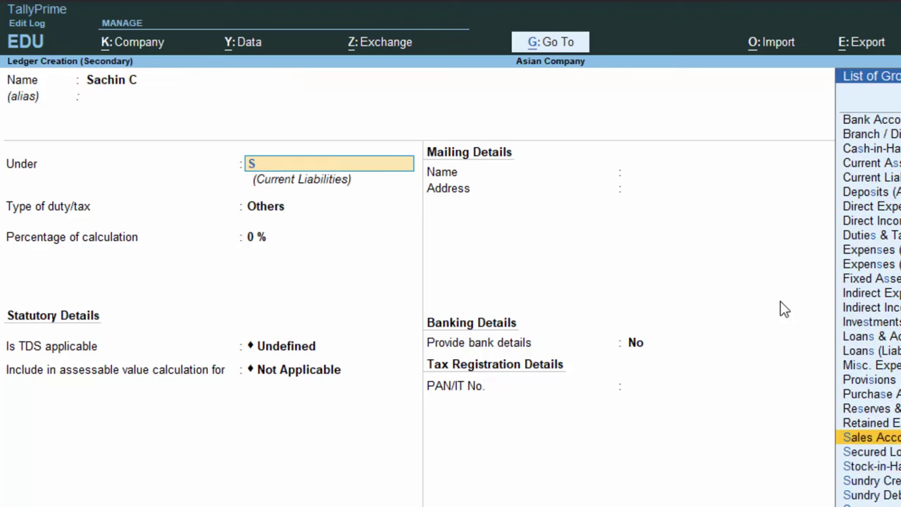
{"action": "key", "text": "Down"}
{"action": "key", "text": "Down"}
{"action": "key", "text": "Down"}
{"action": "key", "text": "Return"}
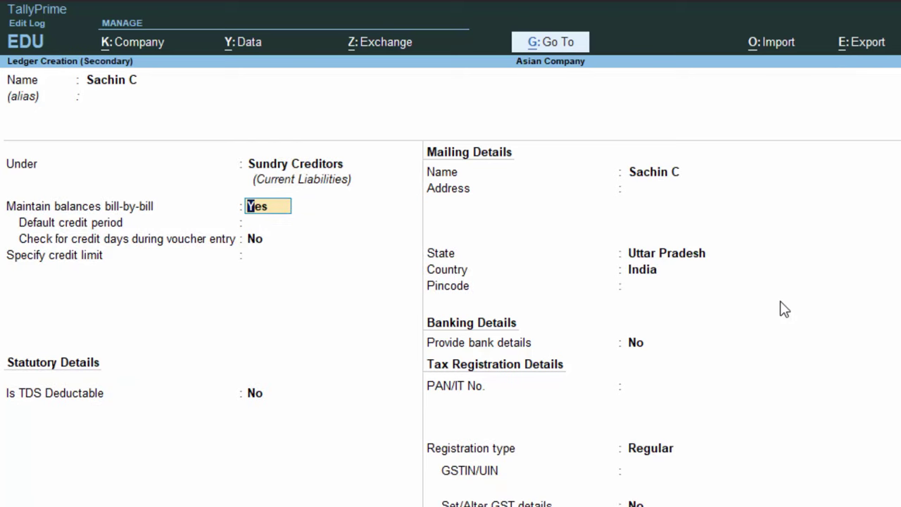
{"action": "key", "text": "Return"}
{"action": "key", "text": "Return"}
{"action": "key", "text": "Return"}
{"action": "key", "text": "Return"}
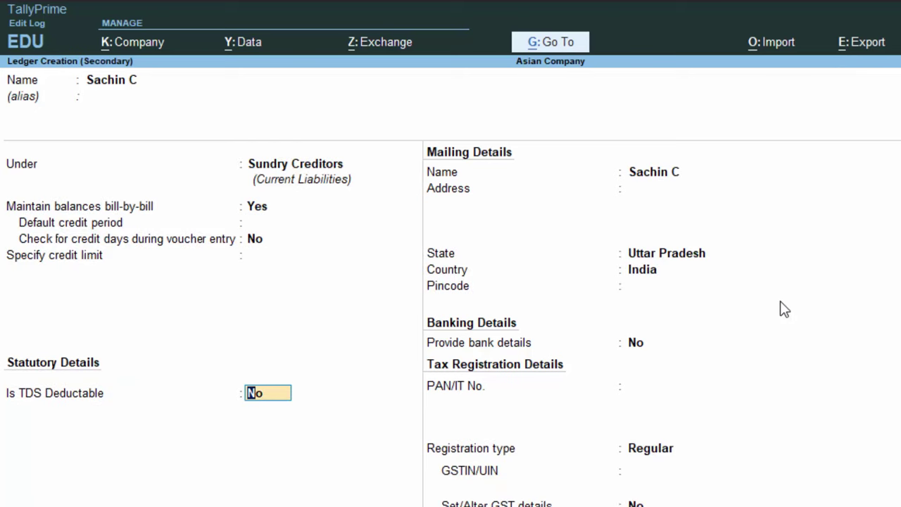
{"action": "type", "text": "y"}
{"action": "key", "text": "Return"}
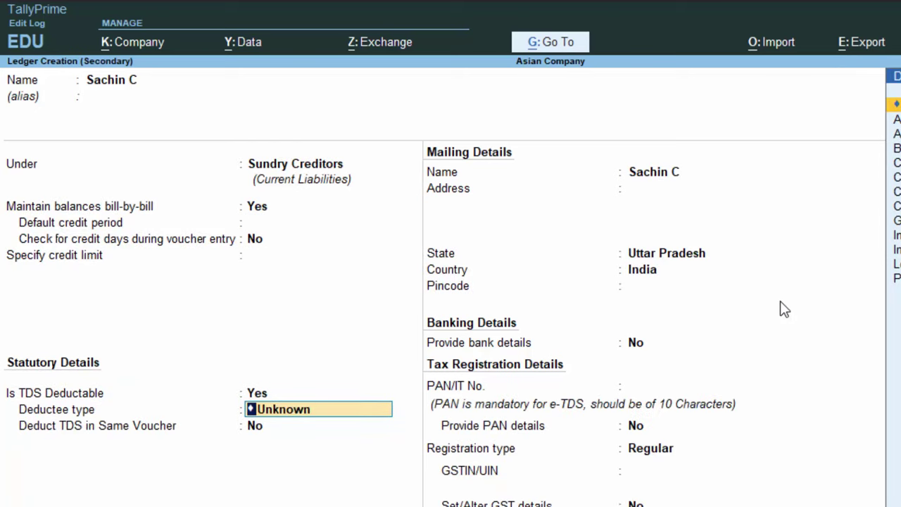
{"action": "key", "text": "Down"}
{"action": "key", "text": "Down"}
{"action": "key", "text": "Return"}
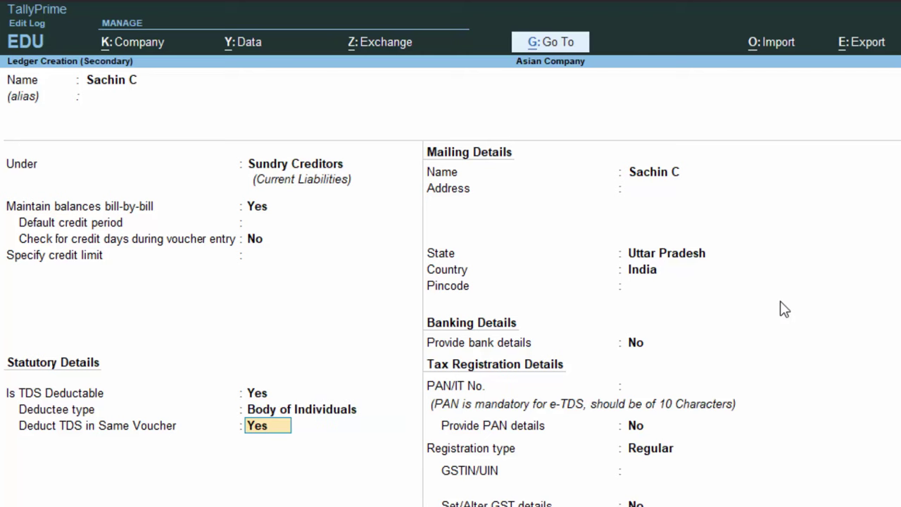
{"action": "key", "text": "Return"}
{"action": "key", "text": "Return"}
{"action": "key", "text": "Return"}
{"action": "key", "text": "Return"}
{"action": "key", "text": "Return"}
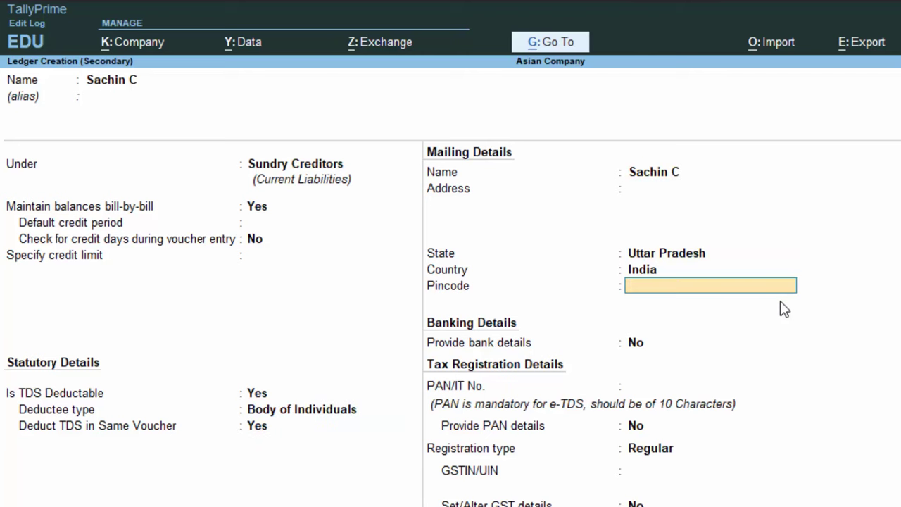
{"action": "key", "text": "Return"}
{"action": "key", "text": "Return"}
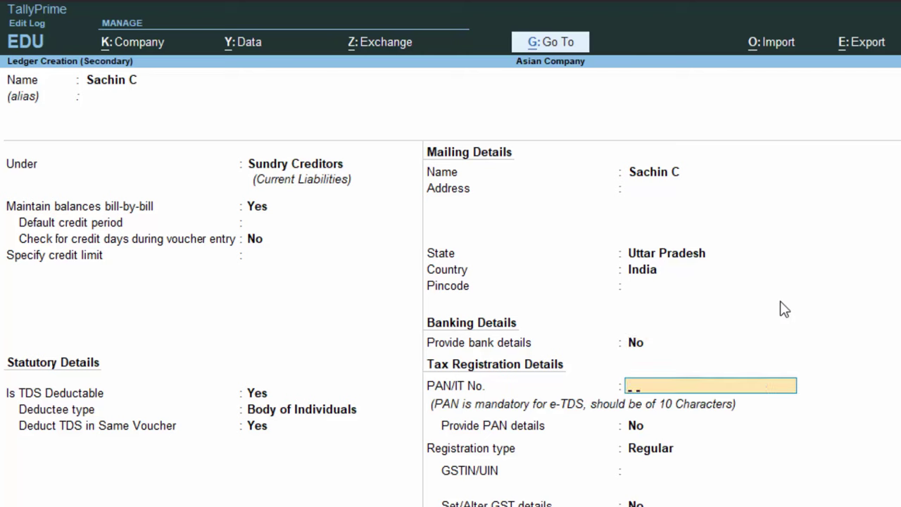
- Enter the employee's PAN, set PAN details to Yes, and keep Regular registration
{"action": "type", "text": "ACQP"}
{"action": "type", "text": "T6789"}
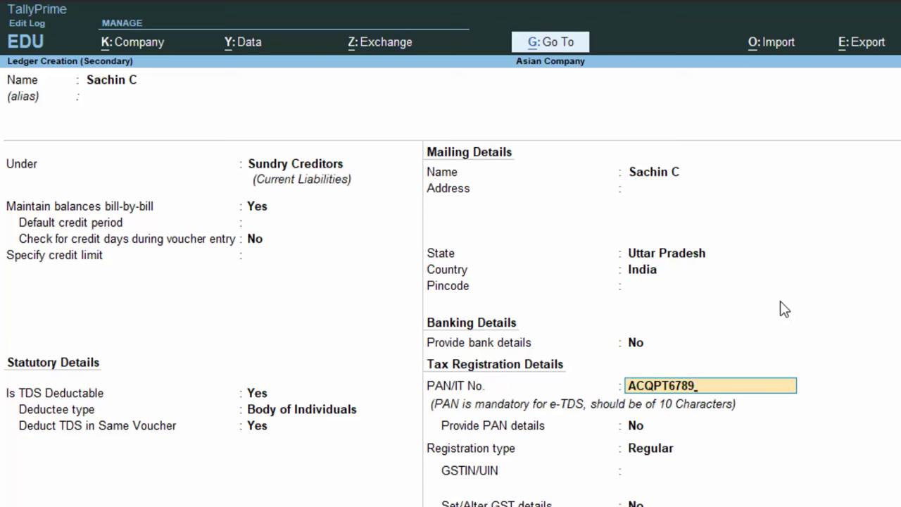
{"action": "type", "text": "T"}
{"action": "key", "text": "BackSpace"}
{"action": "key", "text": "BackSpace"}
{"action": "key", "text": "BackSpace"}
{"action": "key", "text": "BackSpace"}
{"action": "key", "text": "BackSpace"}
{"action": "type", "text": "3340"}
{"action": "type", "text": "7"}
{"action": "key", "text": "Return"}
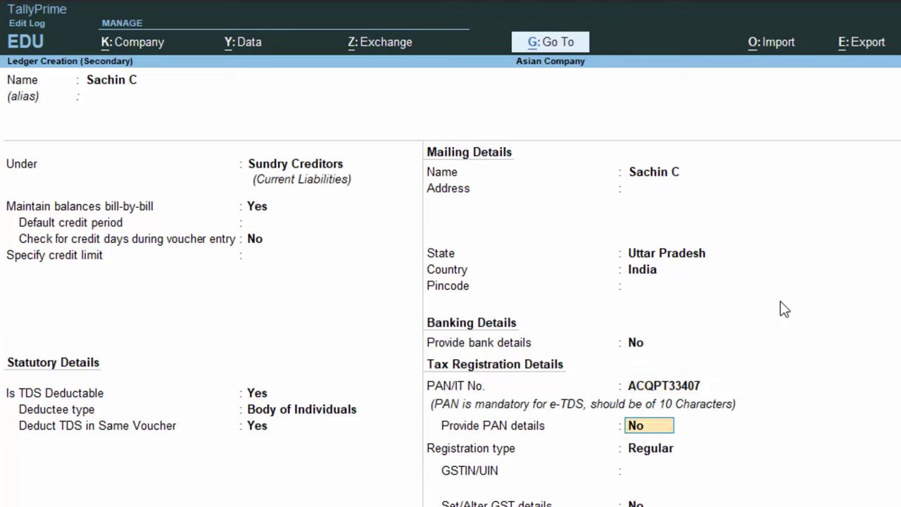
{"action": "key", "text": "Up"}
{"action": "type", "text": "AC"}
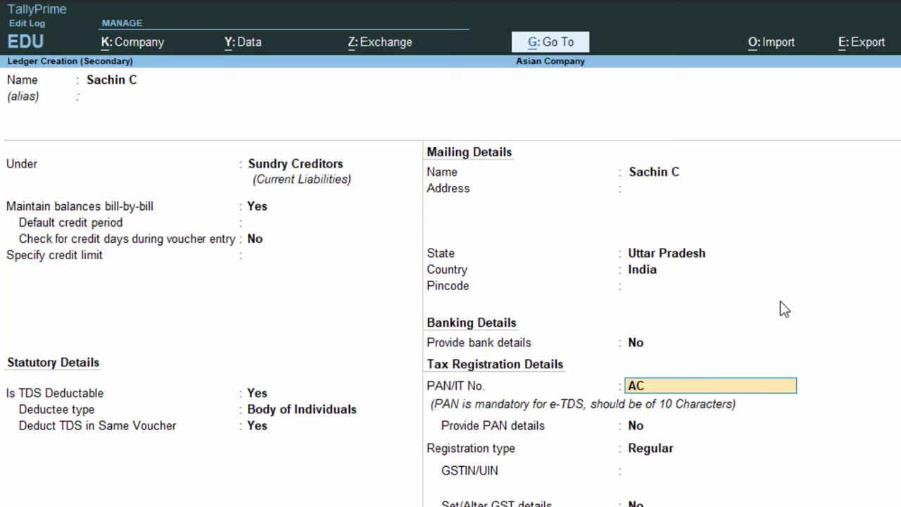
{"action": "type", "text": "QP"}
{"action": "type", "text": "T"}
{"action": "type", "text": "3456"}
{"action": "type", "text": "U"}
{"action": "key", "text": "Return"}
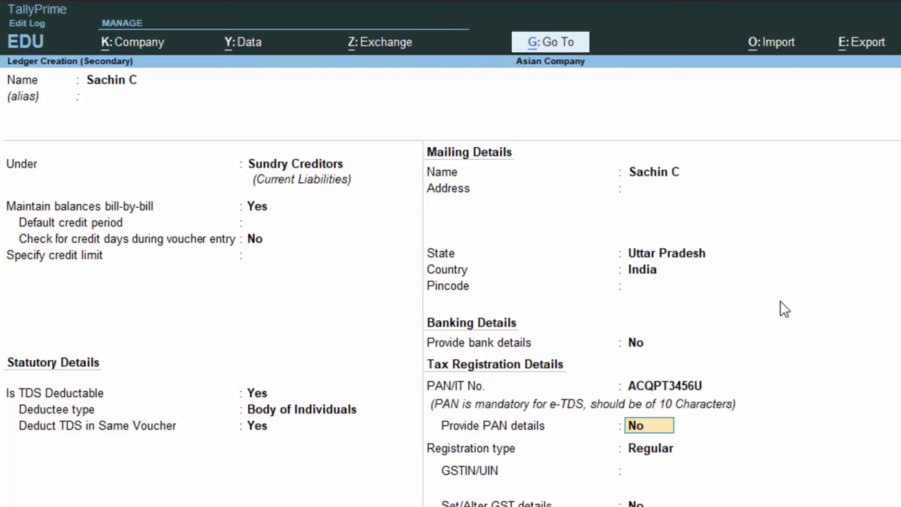
{"action": "type", "text": "y"}
{"action": "key", "text": "Return"}
{"action": "key", "text": "Return"}
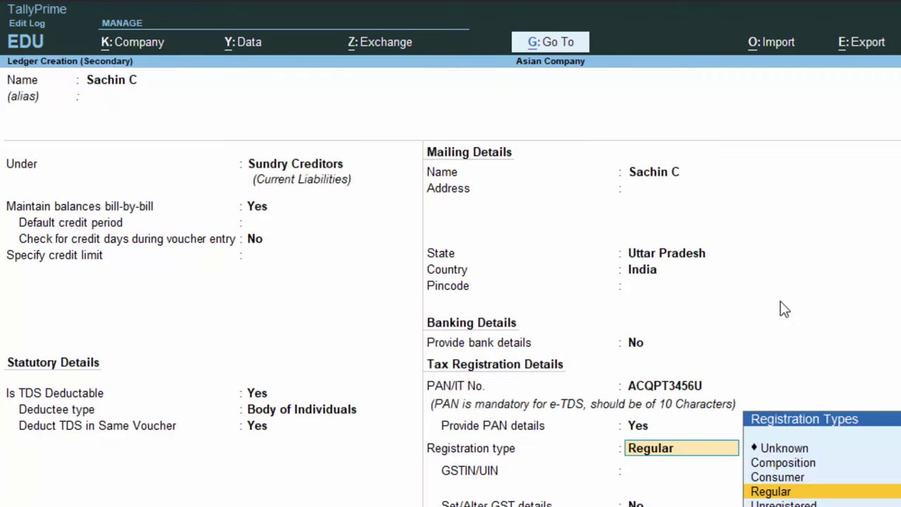
{"action": "key", "text": "Return"}
{"action": "key", "text": "Return"}
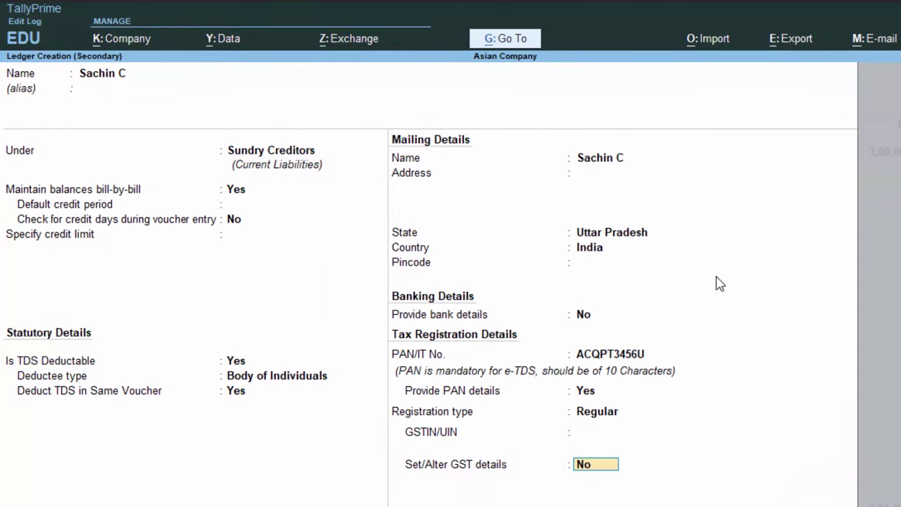
{"action": "key", "text": "Return"}
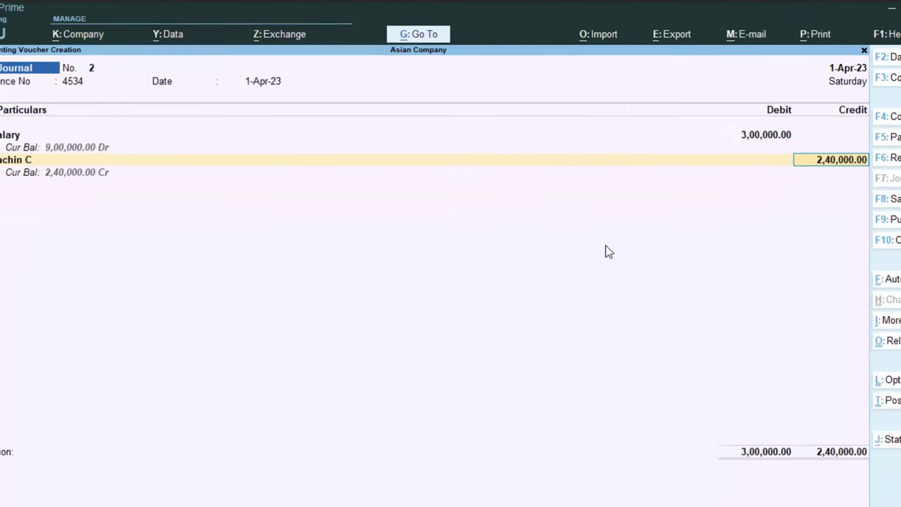
- Add New Ref 4534 lines of 3,00,000 Cr and 60,000 Dr, credit Tds 60,000, save Journal No. 2
{"action": "key", "text": "Return"}
{"action": "key", "text": "Return"}
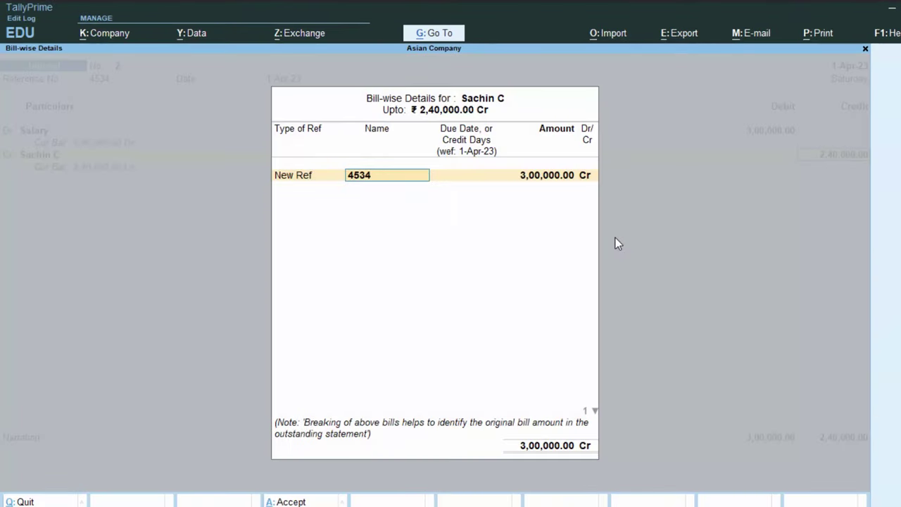
{"action": "key", "text": "Return"}
{"action": "key", "text": "Return"}
{"action": "key", "text": "Return"}
{"action": "key", "text": "Return"}
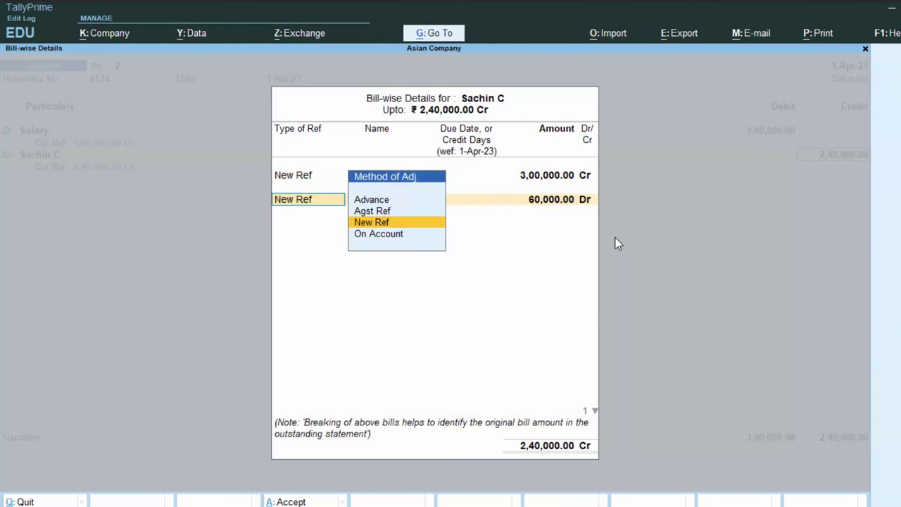
{"action": "key", "text": "Return"}
{"action": "key", "text": "Return"}
{"action": "key", "text": "Return"}
{"action": "key", "text": "Return"}
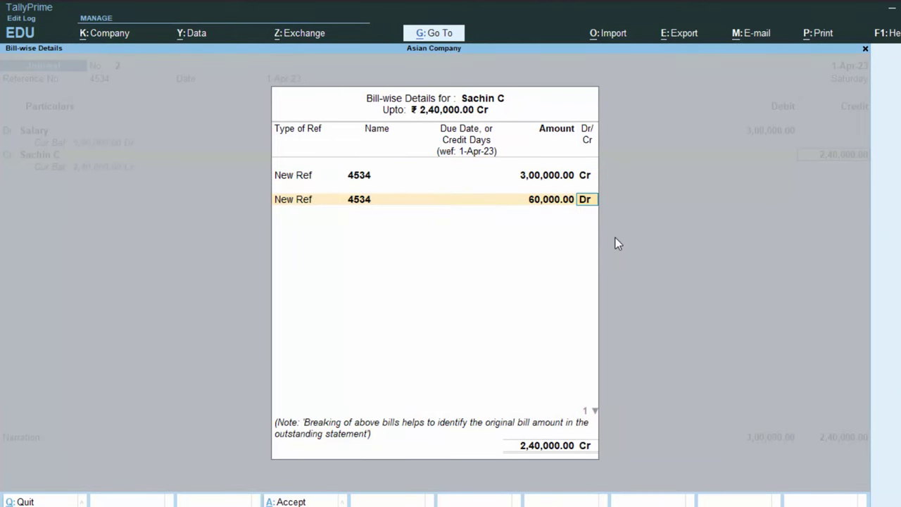
{"action": "key", "text": "Return"}
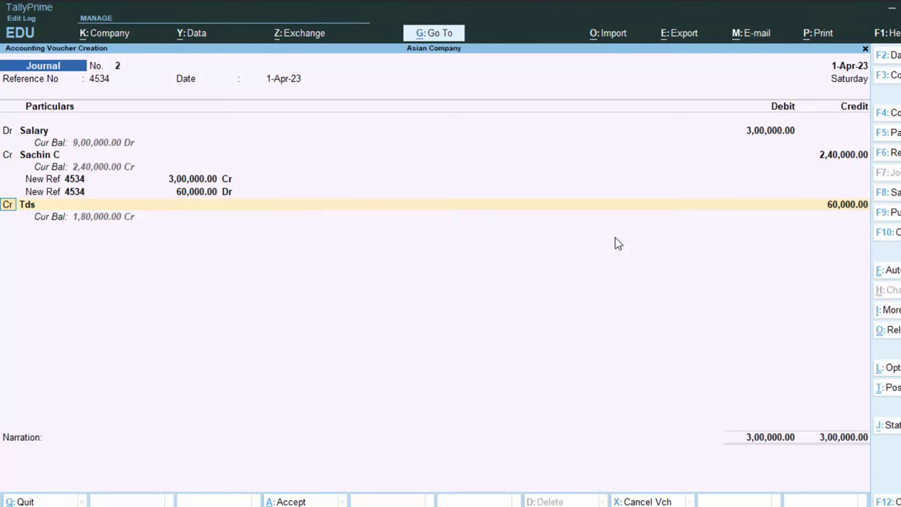
{"action": "key", "text": "Return"}
{"action": "key", "text": "Return"}
{"action": "key", "text": "Return"}
{"action": "key", "text": "Return"}
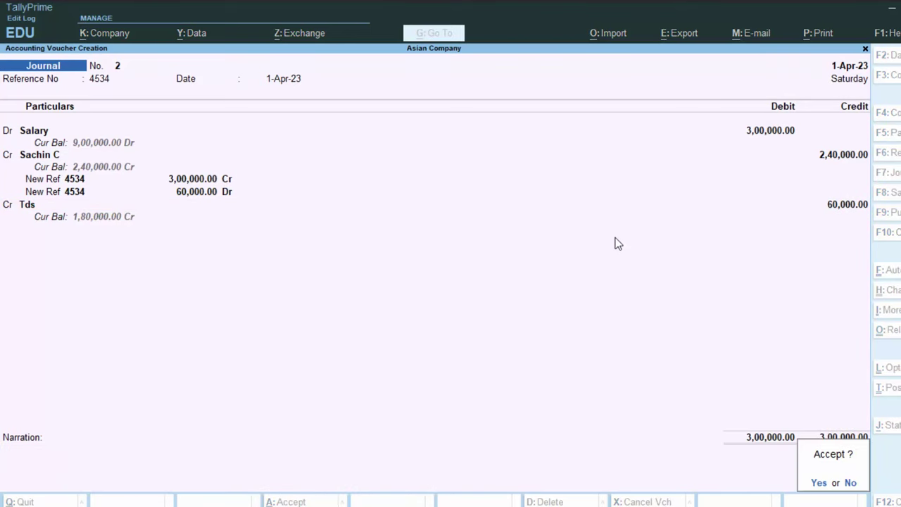
{"action": "key", "text": "Return"}
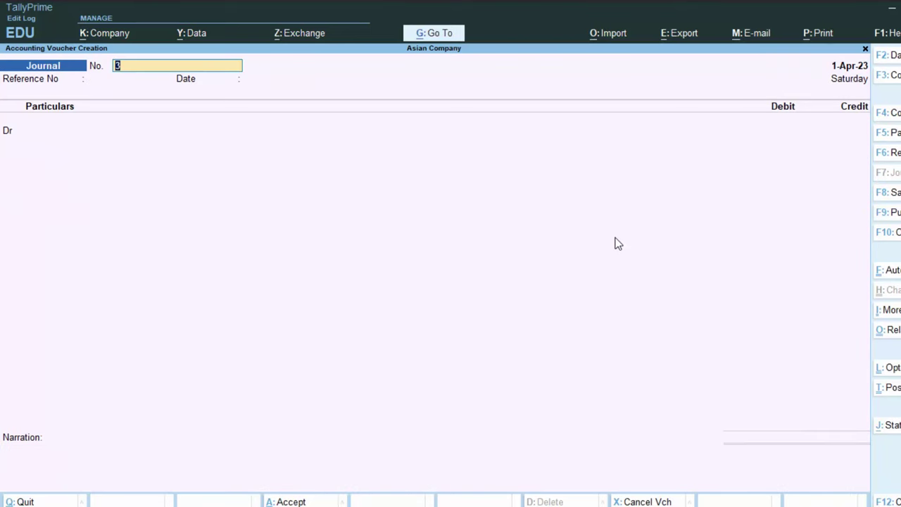